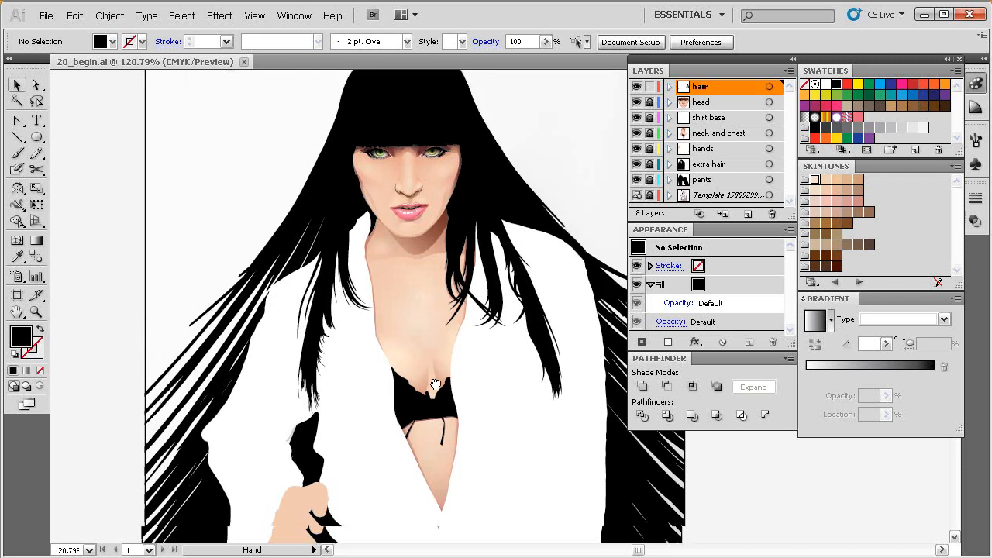
Toggle the extra hair layer's visibility to see which strands it adds, and look closely at the head
{"action": "scroll", "coordinate": [435, 294], "scroll_direction": "up", "scroll_amount": 2}
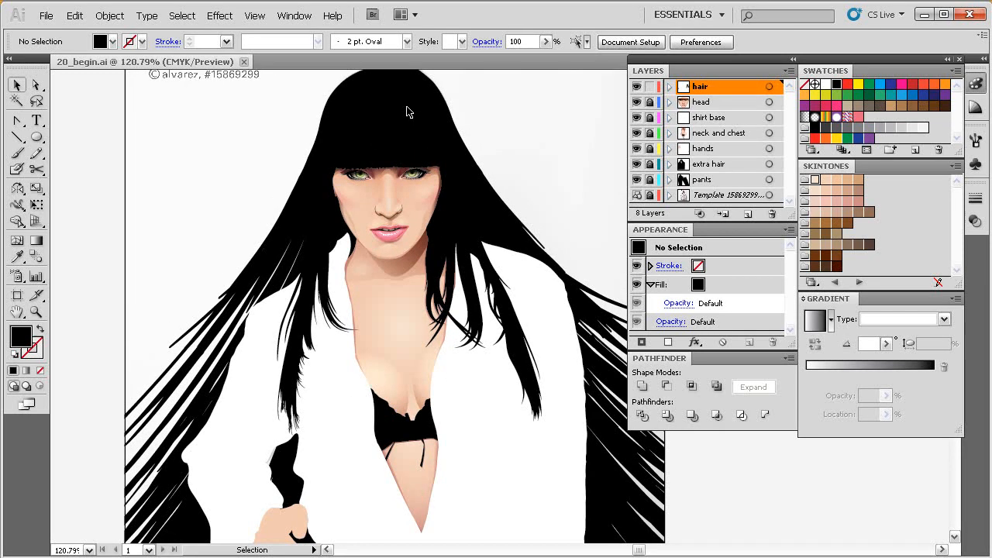
{"action": "left_click", "coordinate": [636, 164]}
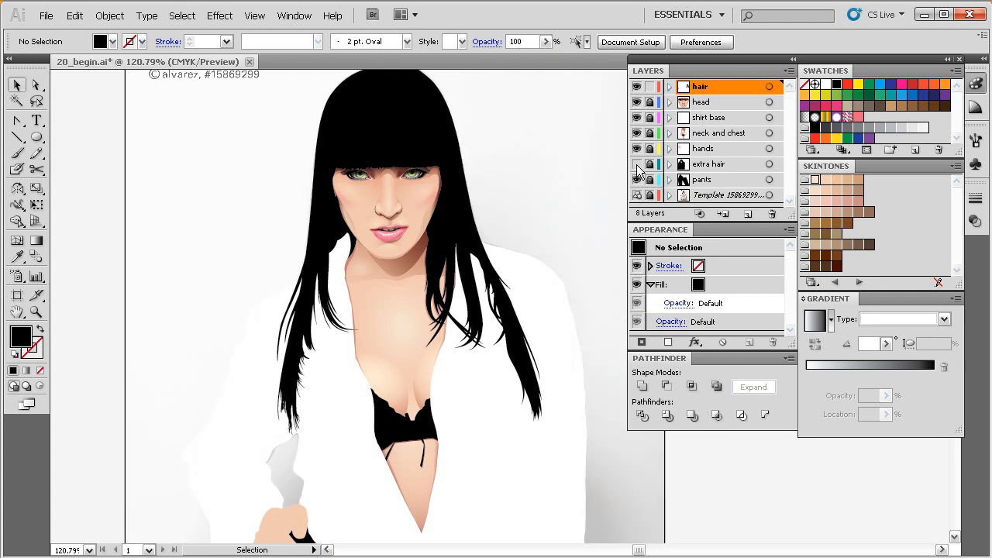
{"action": "key", "text": "space"}
{"action": "left_click_drag", "start_coordinate": [461, 297], "coordinate": [452, 364]}
{"action": "key", "text": "ctrl+space"}
{"action": "left_click_drag", "start_coordinate": [564, 110], "coordinate": [351, 352]}
{"action": "left_click_drag", "start_coordinate": [470, 354], "coordinate": [474, 332]}
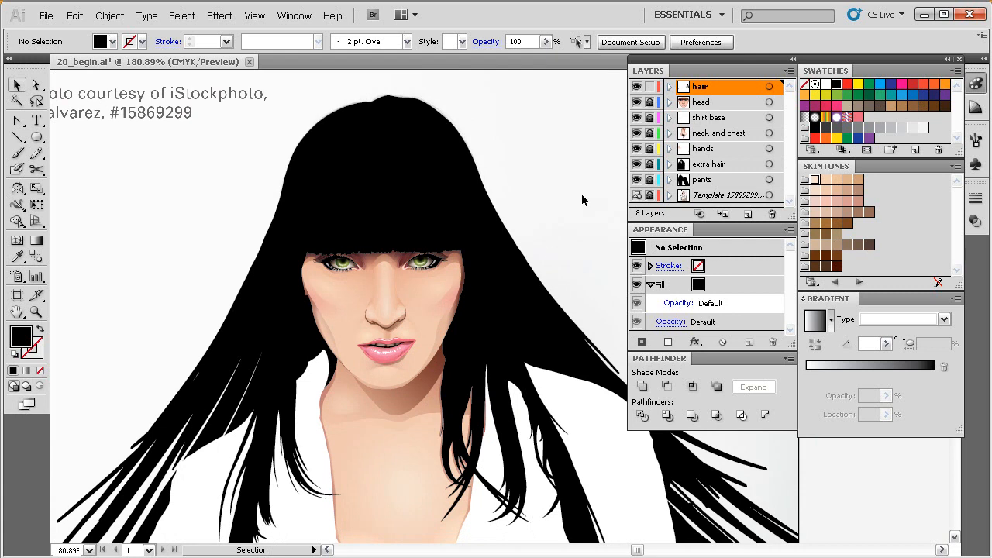
Hide the layers from hair through extra hair to examine the hair in the template photo, and show them all again
{"action": "left_click_drag", "start_coordinate": [636, 86], "coordinate": [636, 148]}
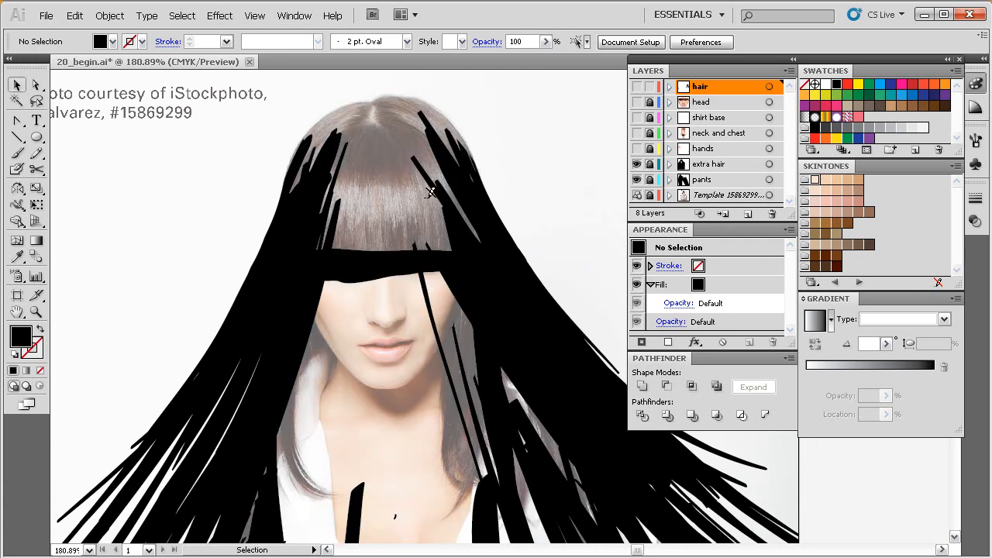
{"action": "left_click", "coordinate": [636, 163]}
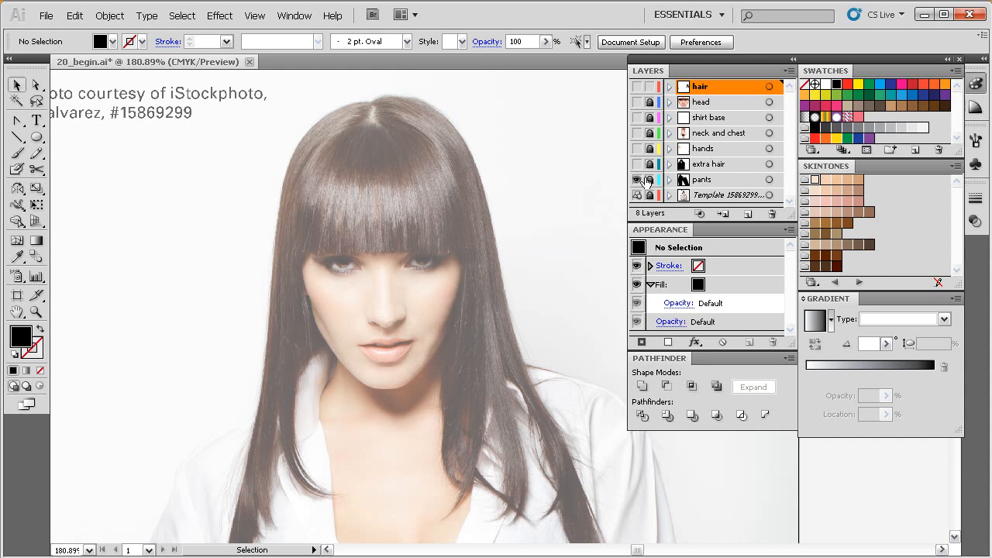
{"action": "left_click_drag", "start_coordinate": [636, 164], "coordinate": [636, 89]}
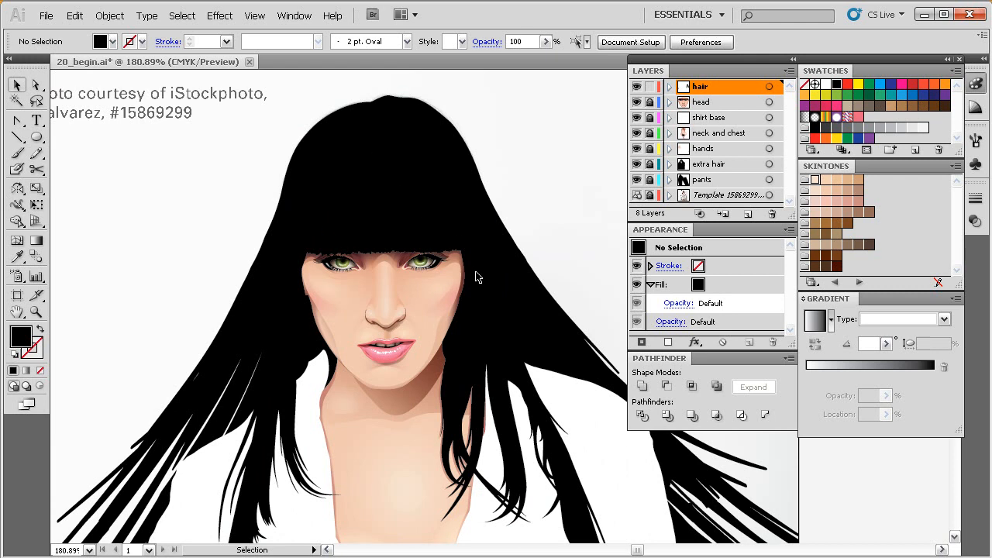
In Outline view, trace the hair part at the crown with a jagged Pencil shape about 0.35 × 0.29 in on the hair layer
{"action": "key", "text": "space"}
{"action": "left_click_drag", "start_coordinate": [478, 172], "coordinate": [477, 207]}
{"action": "key", "text": "ctrl+space"}
{"action": "left_click_drag", "start_coordinate": [528, 103], "coordinate": [297, 336]}
{"action": "left_click_drag", "start_coordinate": [478, 269], "coordinate": [418, 221]}
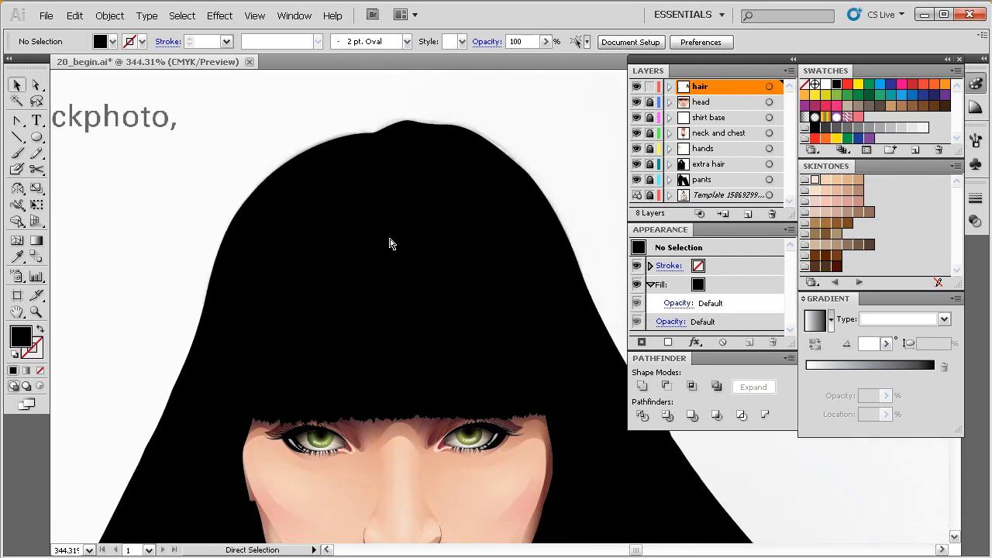
{"action": "key", "text": "ctrl+y"}
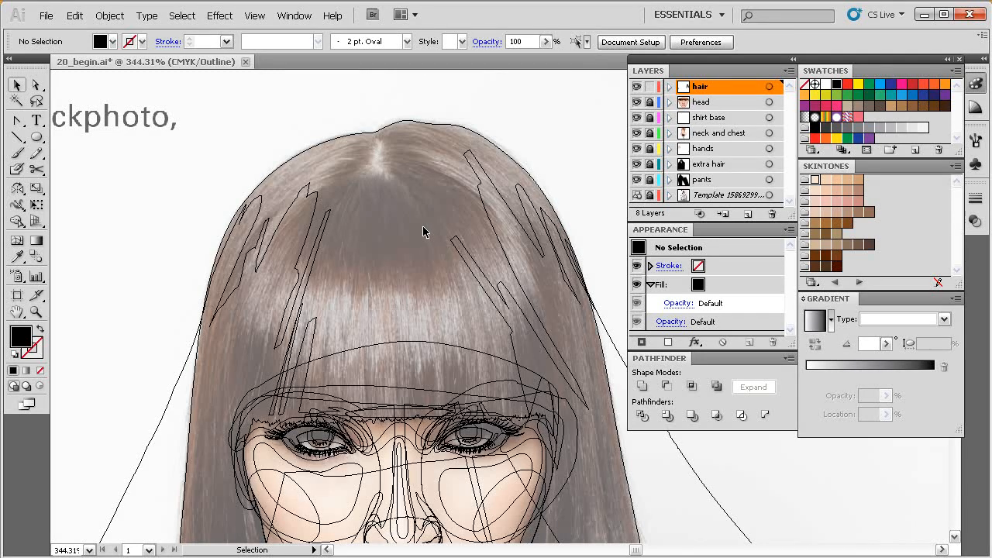
{"action": "key", "text": "n"}
{"action": "left_click_drag", "start_coordinate": [415, 248], "coordinate": [407, 270]}
{"action": "left_click_drag", "start_coordinate": [558, 94], "coordinate": [278, 400]}
{"action": "mouse_move", "coordinate": [449, 271]}
{"action": "left_mouse_down"}
{"action": "mouse_move", "coordinate": [405, 301]}
{"action": "mouse_move", "coordinate": [404, 291]}
{"action": "left_mouse_up"}
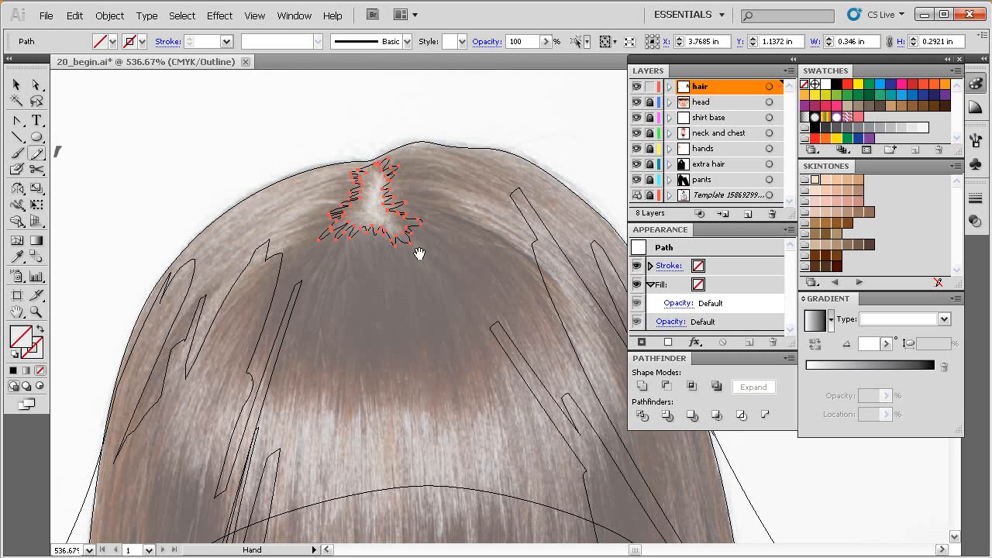
{"action": "left_click_drag", "start_coordinate": [416, 250], "coordinate": [381, 258]}
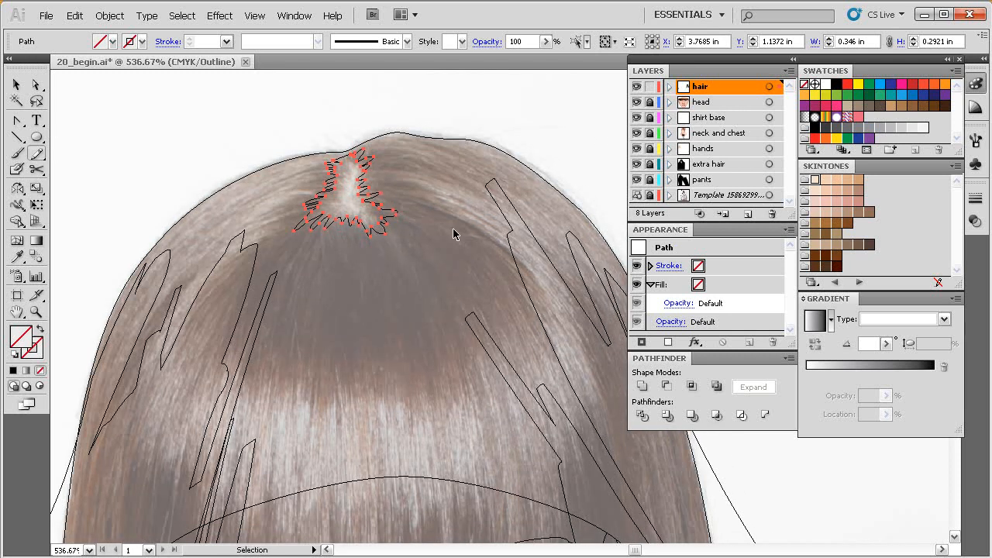
Return to Preview and fill the jagged part shape with dark gray
{"action": "key", "text": "ctrl+y"}
{"action": "key", "text": "v"}
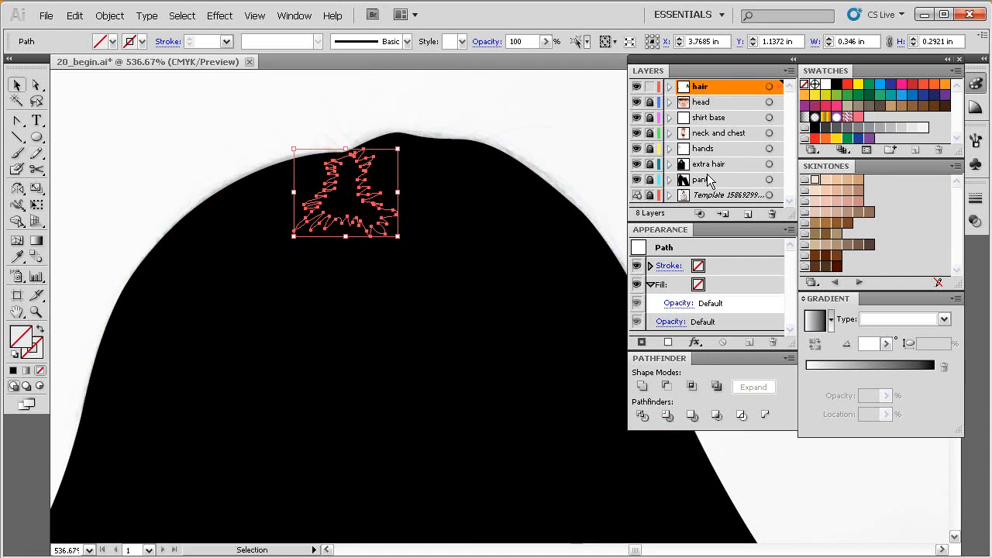
{"action": "left_click", "coordinate": [824, 129]}
{"action": "left_click", "coordinate": [537, 143]}
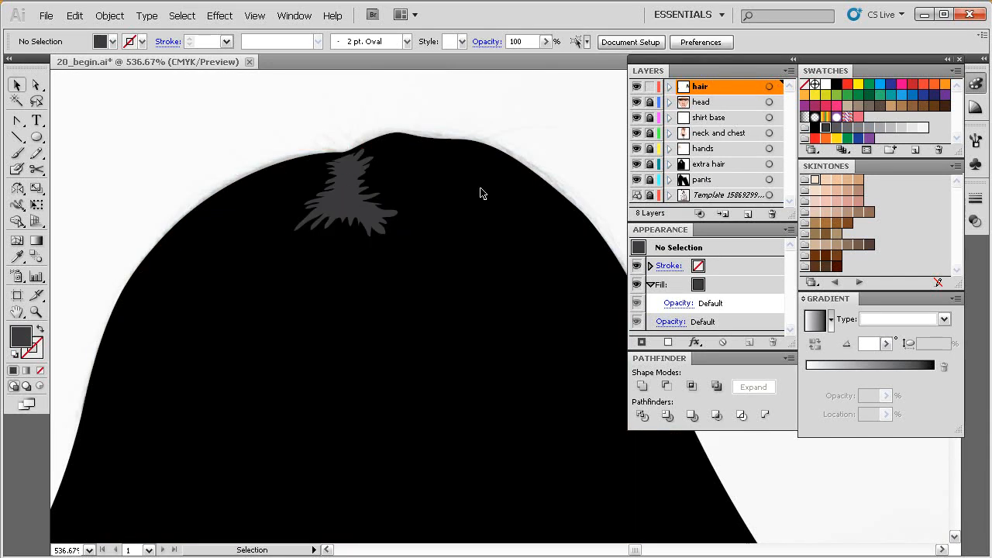
Examine the jagged edges and anchor points of the gray part shape at close range
{"action": "left_click_drag", "start_coordinate": [397, 245], "coordinate": [394, 232]}
{"action": "left_click_drag", "start_coordinate": [493, 107], "coordinate": [334, 249]}
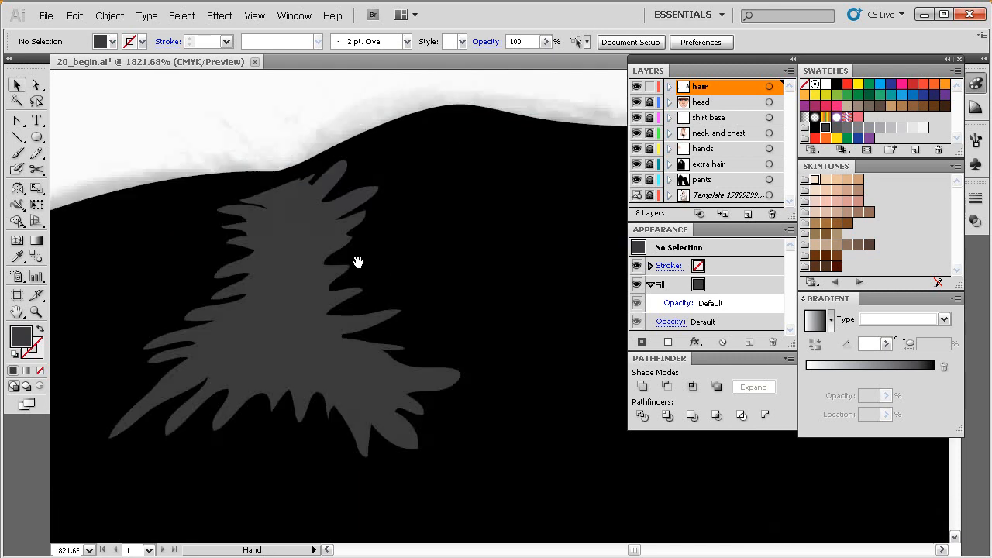
{"action": "left_click_drag", "start_coordinate": [407, 334], "coordinate": [433, 312]}
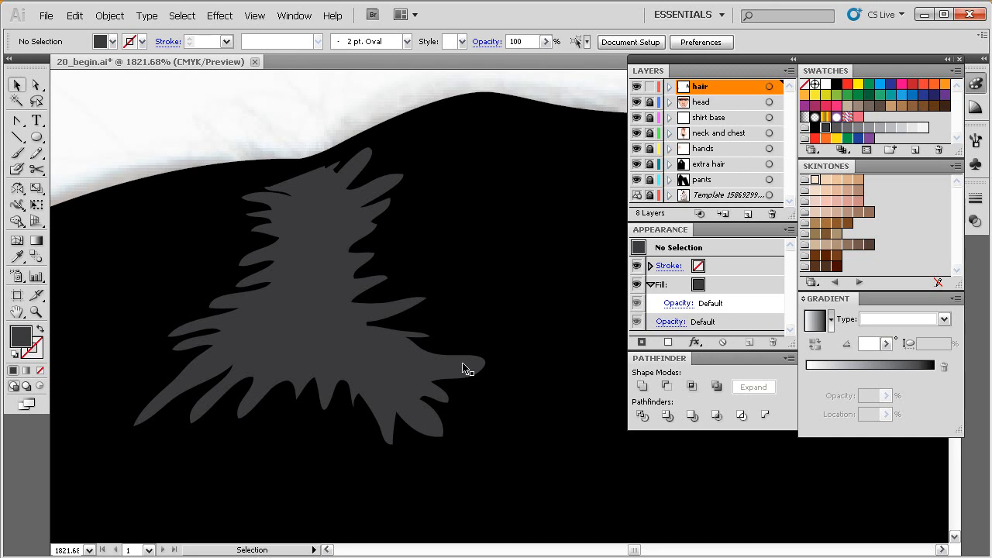
{"action": "left_click_drag", "start_coordinate": [443, 375], "coordinate": [460, 325]}
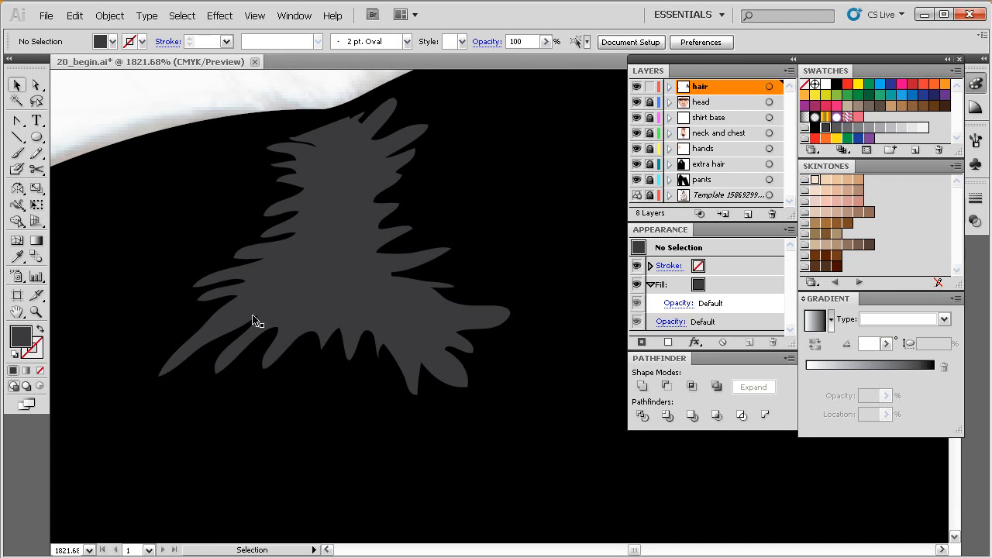
{"action": "left_click_drag", "start_coordinate": [428, 322], "coordinate": [421, 319]}
{"action": "left_click", "coordinate": [471, 328], "text": "ctrl+alt"}
{"action": "left_click", "coordinate": [473, 328], "text": "ctrl+alt"}
{"action": "left_click_drag", "start_coordinate": [485, 320], "coordinate": [449, 333]}
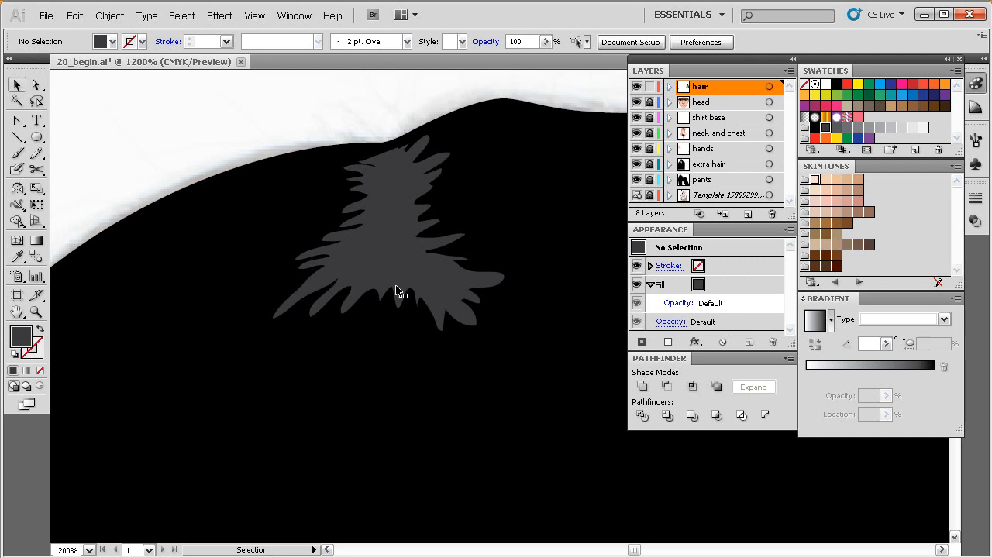
{"action": "key", "text": "a"}
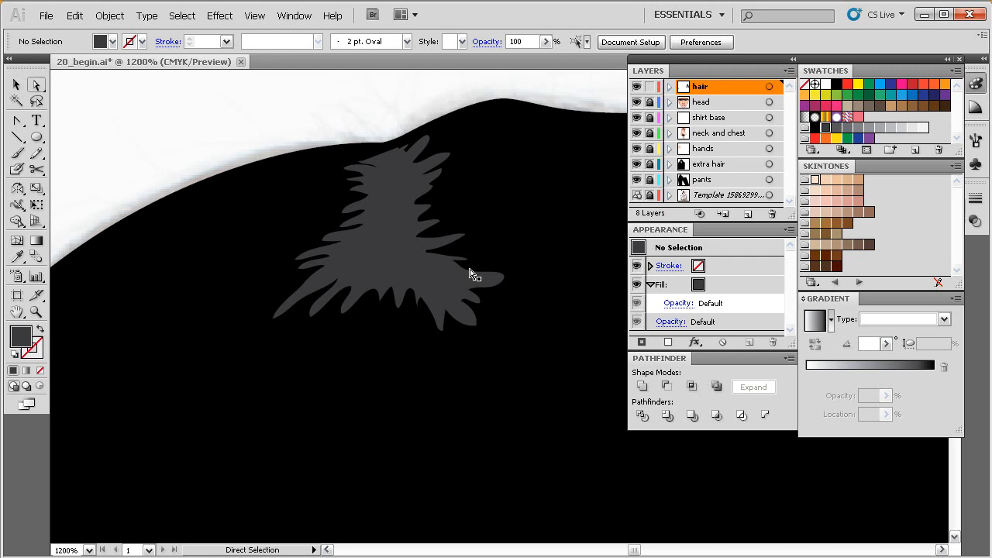
{"action": "left_click", "coordinate": [475, 283]}
{"action": "left_click", "coordinate": [476, 326]}
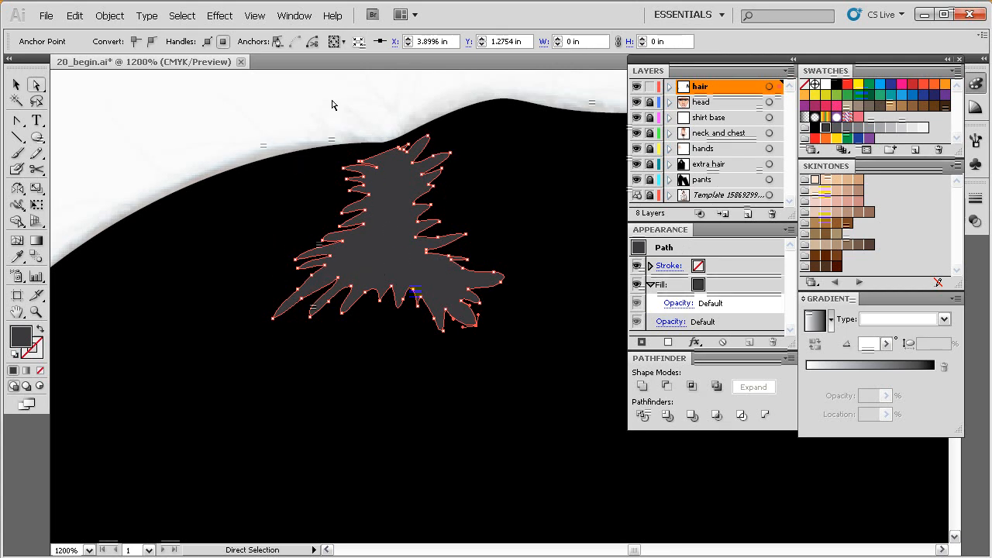
{"action": "left_click", "coordinate": [334, 166]}
{"action": "key", "text": "v"}
{"action": "key", "text": "space"}
{"action": "left_click_drag", "start_coordinate": [409, 275], "coordinate": [396, 275]}
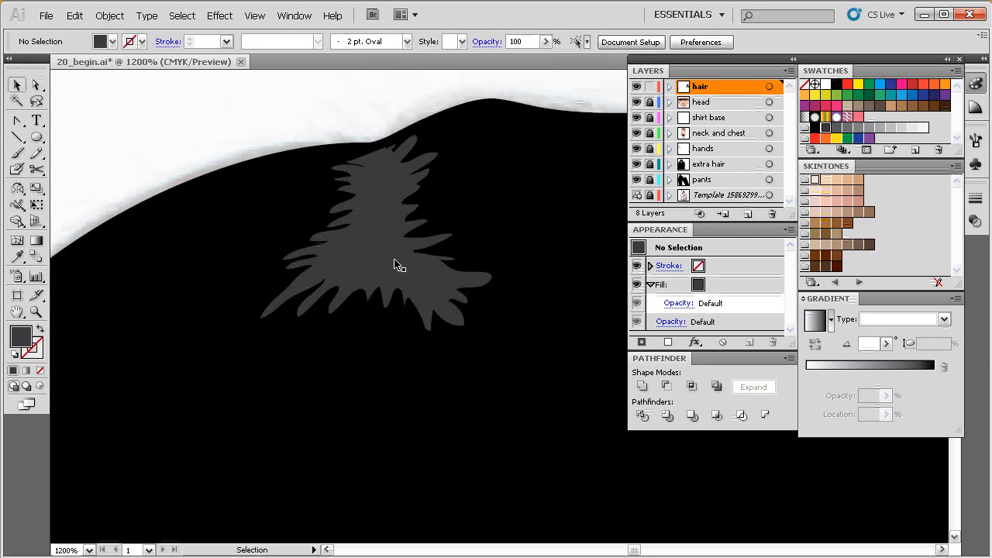
In Outline view, draw a smaller jagged Pencil shape about 0.16 × 0.19 in over the scalp inside the gray part shape
{"action": "left_click", "coordinate": [404, 263]}
{"action": "key", "text": "space"}
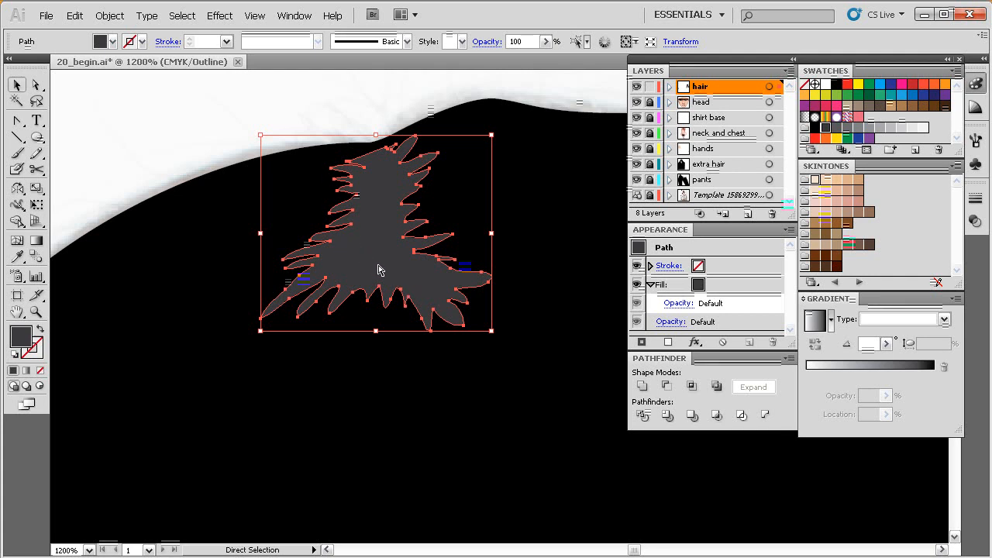
{"action": "key", "text": "ctrl+y"}
{"action": "key", "text": "space"}
{"action": "left_click_drag", "start_coordinate": [398, 265], "coordinate": [398, 258]}
{"action": "key", "text": "n"}
{"action": "key", "text": "ctrl+shift+a"}
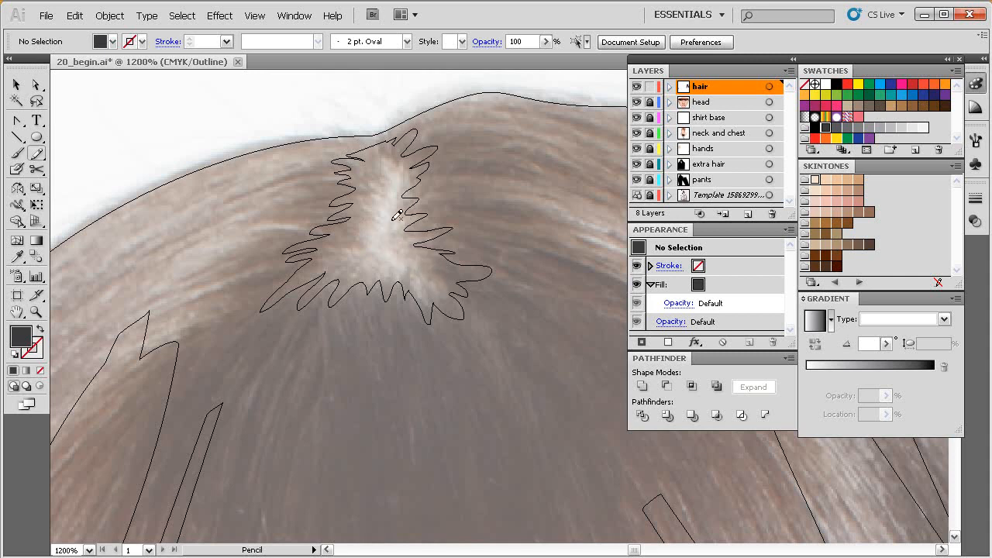
{"action": "left_click_drag", "start_coordinate": [386, 148], "coordinate": [388, 155]}
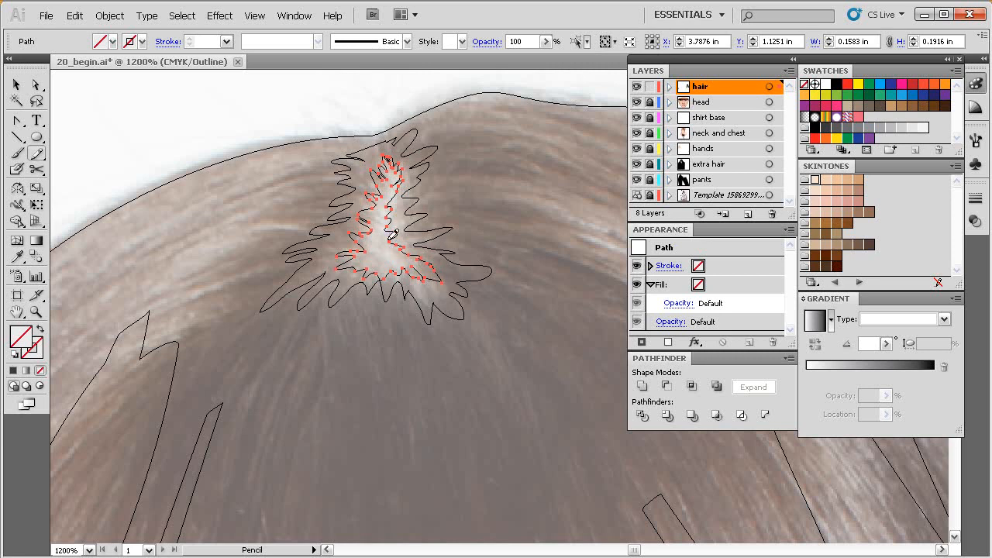
Return to Preview and fill the inner scalp shape with a light peach skin tone
{"action": "key", "text": "v"}
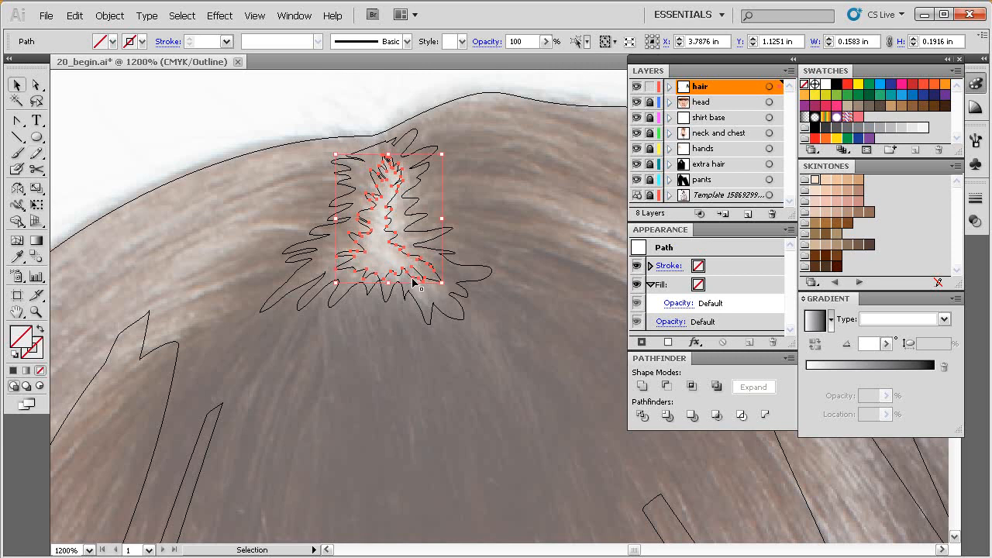
{"action": "key", "text": "ctrl+y"}
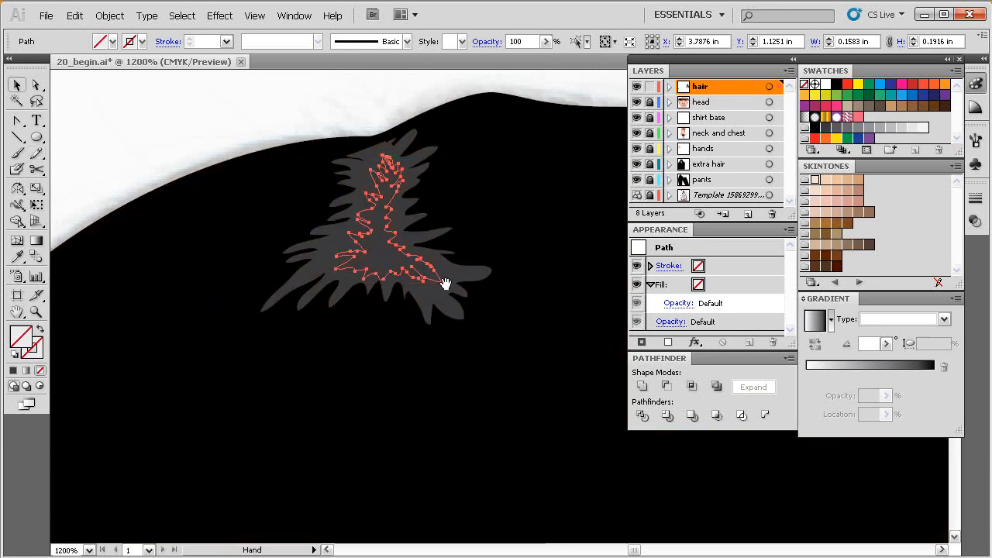
{"action": "left_click_drag", "start_coordinate": [443, 295], "coordinate": [437, 282]}
{"action": "left_click", "coordinate": [511, 345]}
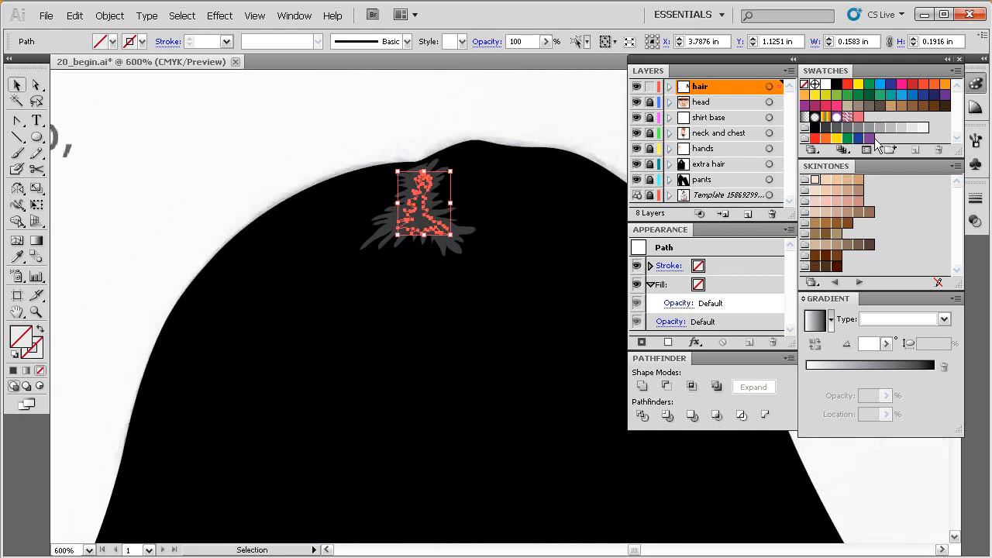
{"action": "left_click", "coordinate": [826, 190]}
{"action": "left_click_drag", "start_coordinate": [500, 341], "coordinate": [443, 268]}
{"action": "left_click", "coordinate": [527, 315], "text": "ctrl+alt"}
{"action": "left_click_drag", "start_coordinate": [530, 341], "coordinate": [518, 336]}
{"action": "left_click", "coordinate": [585, 172]}
Apply a linear gradient to the inner scalp shape, with the light peach tone near the middle and a darker pink skin tone at both ends
{"action": "left_click_drag", "start_coordinate": [420, 295], "coordinate": [414, 268]}
{"action": "left_click", "coordinate": [431, 309], "text": "ctrl+alt"}
{"action": "left_click_drag", "start_coordinate": [447, 327], "coordinate": [432, 317]}
{"action": "left_click_drag", "start_coordinate": [590, 103], "coordinate": [381, 345]}
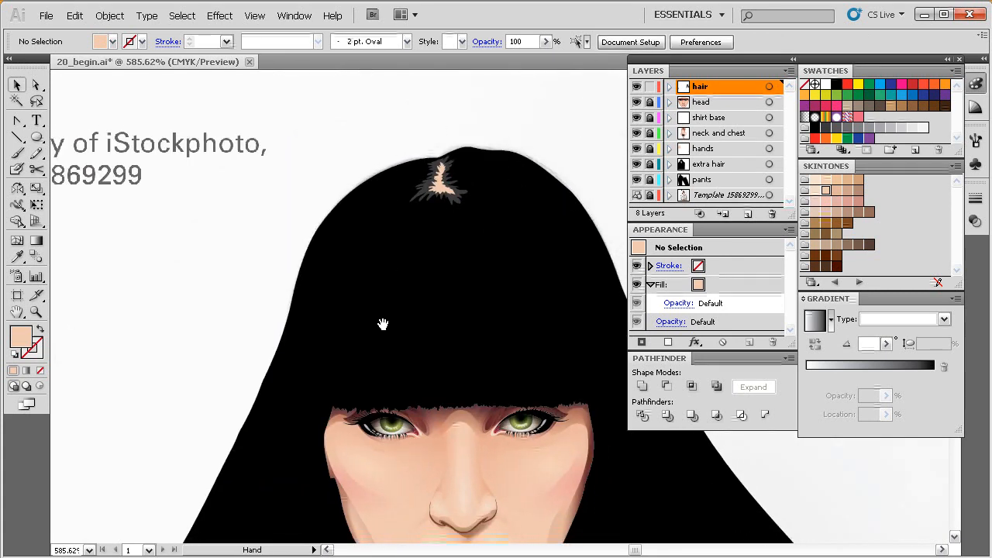
{"action": "left_click", "coordinate": [412, 241]}
{"action": "left_click", "coordinate": [887, 318]}
{"action": "left_click", "coordinate": [894, 341]}
{"action": "left_click_drag", "start_coordinate": [848, 245], "coordinate": [871, 377]}
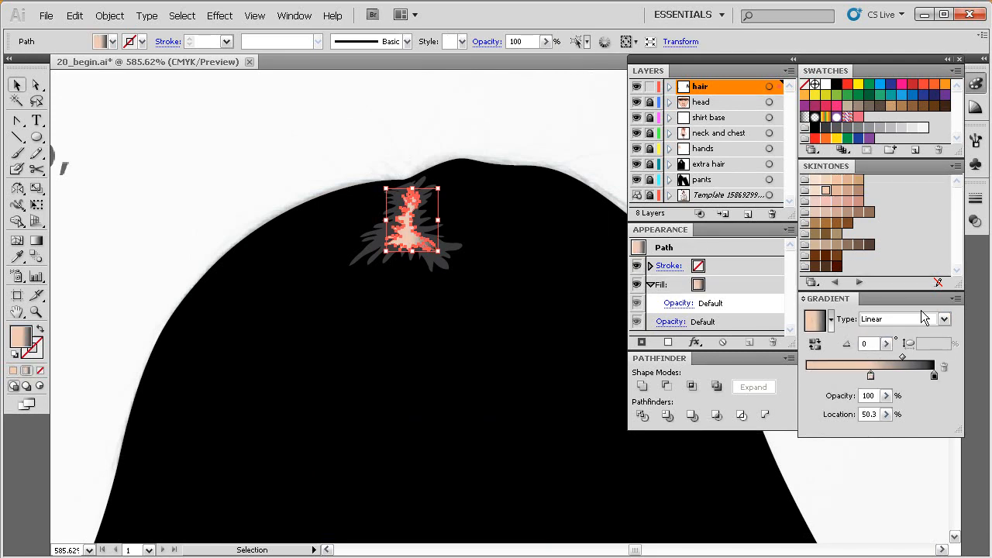
{"action": "left_click_drag", "start_coordinate": [858, 201], "coordinate": [934, 377]}
{"action": "left_click_drag", "start_coordinate": [857, 211], "coordinate": [810, 375]}
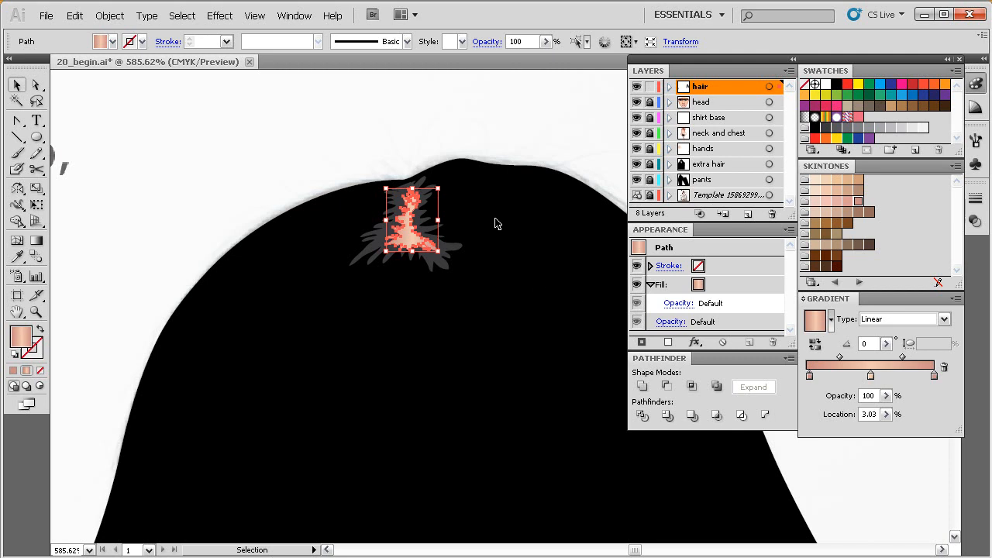
{"action": "left_click", "coordinate": [474, 145]}
Reselect the inner scalp shape and shift its gradient's first midpoint toward the first color stop
{"action": "key", "text": "ctrl+space"}
{"action": "left_click_drag", "start_coordinate": [544, 133], "coordinate": [369, 319]}
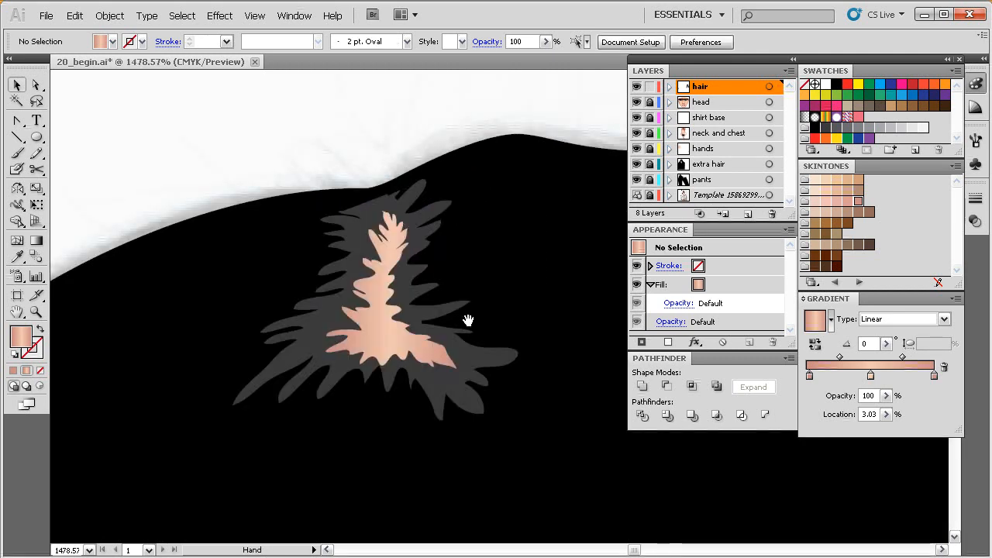
{"action": "left_click", "coordinate": [381, 339]}
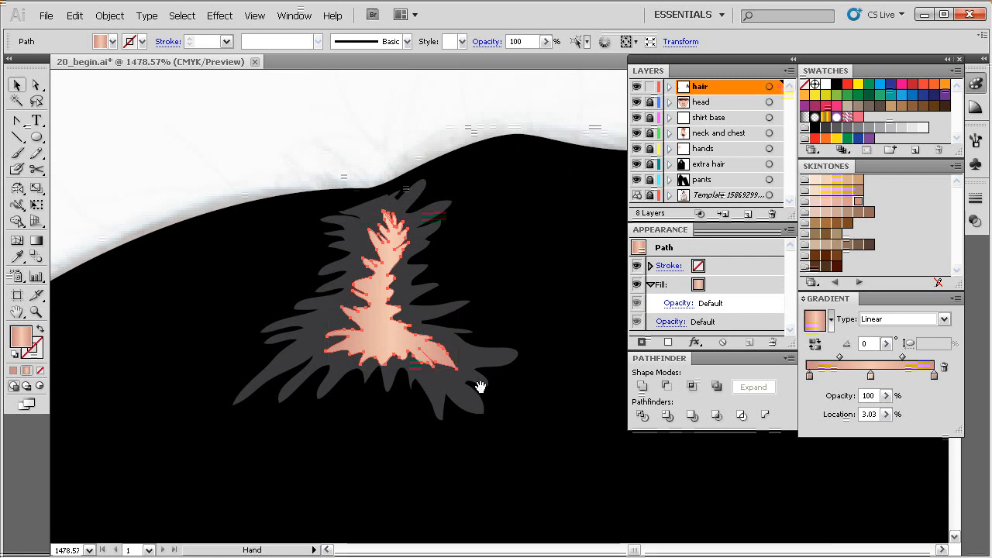
{"action": "key", "text": "space"}
{"action": "left_click_drag", "start_coordinate": [486, 386], "coordinate": [484, 376]}
{"action": "left_click", "coordinate": [838, 357]}
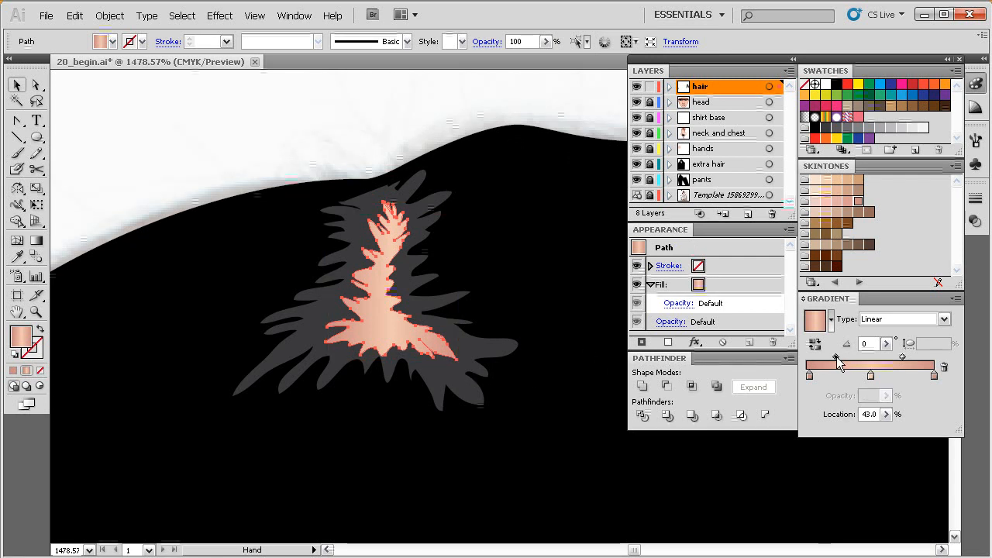
Set the first gradient stop of the inner scalp shape to H 11, S 39, B 68 and copy that color onto the last stop
{"action": "double_click", "coordinate": [810, 376]}
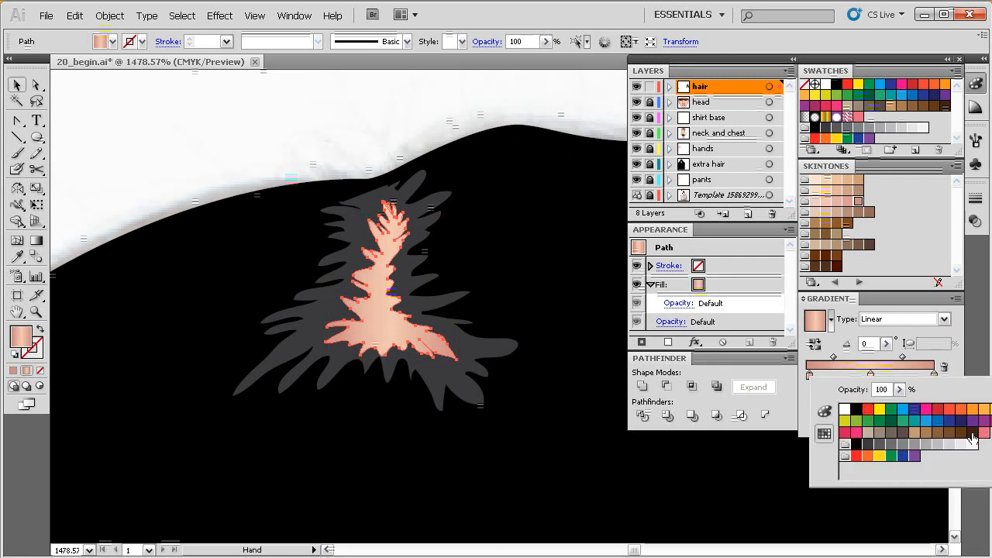
{"action": "left_click", "coordinate": [823, 411]}
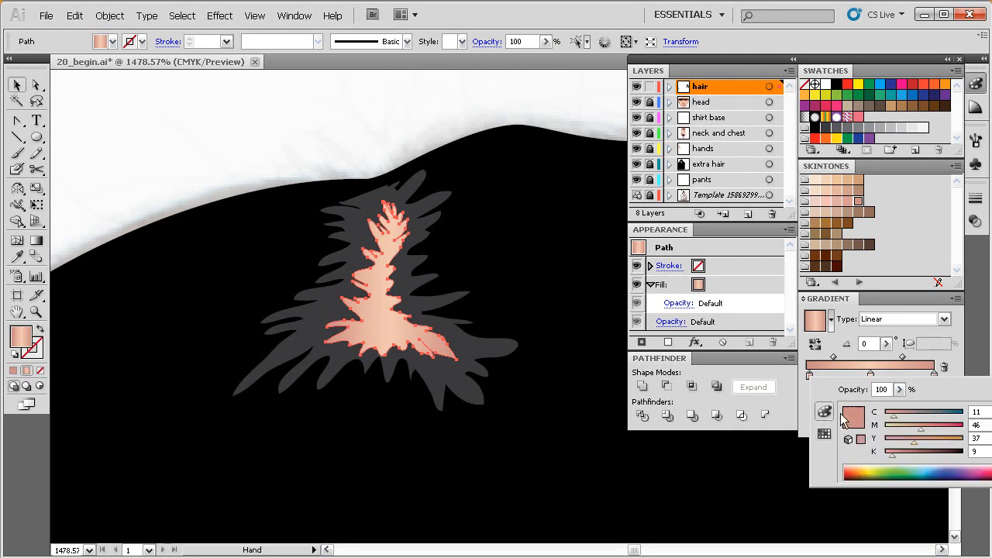
{"action": "left_click", "coordinate": [924, 472], "text": "shift"}
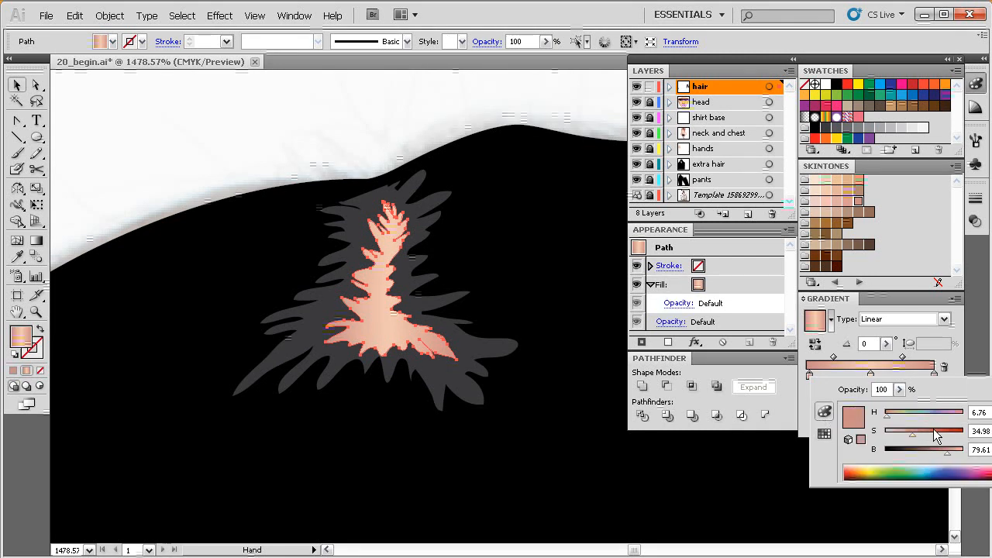
{"action": "mouse_move", "coordinate": [946, 455]}
{"action": "left_mouse_down"}
{"action": "mouse_move", "coordinate": [915, 436]}
{"action": "mouse_move", "coordinate": [938, 454]}
{"action": "left_mouse_up"}
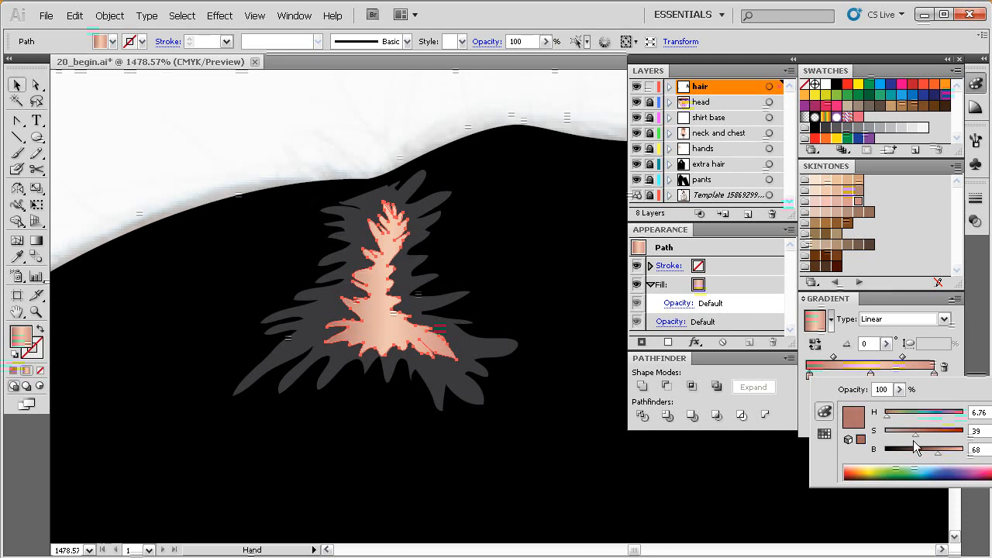
{"action": "left_click_drag", "start_coordinate": [887, 423], "coordinate": [890, 423]}
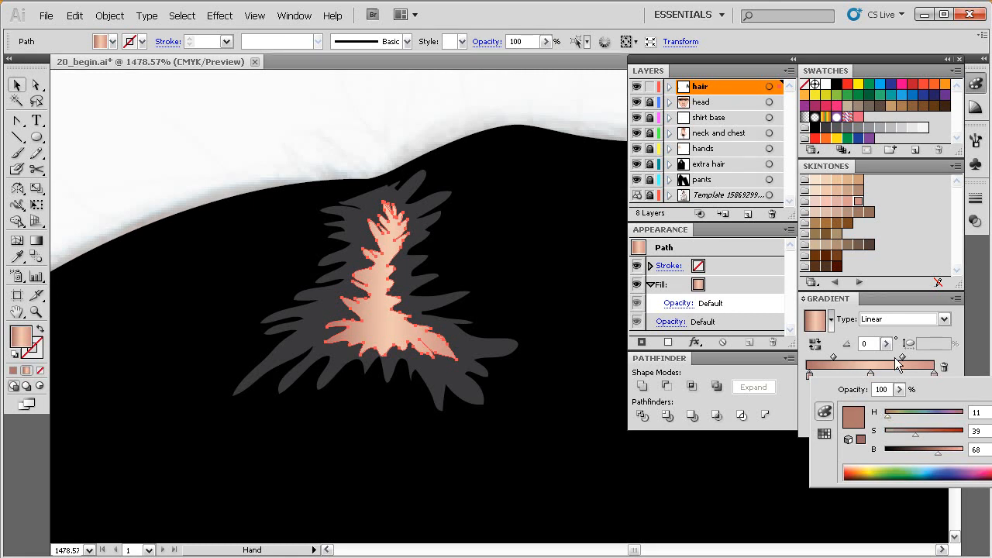
{"action": "left_click", "coordinate": [956, 356]}
{"action": "left_click_drag", "start_coordinate": [810, 377], "coordinate": [933, 377]}
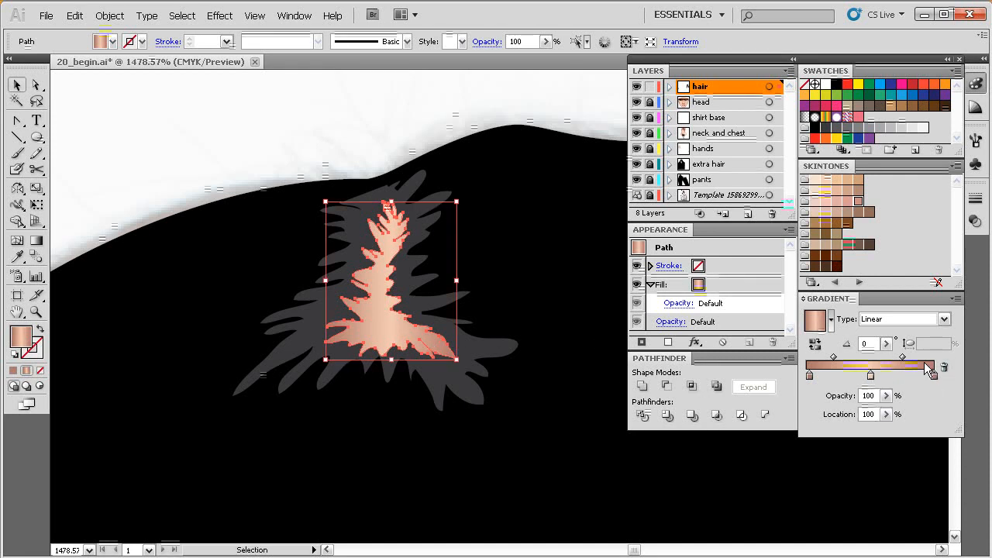
With the Gradient tool, pull both ends of the inner scalp shape's linear gradient inward to shorten it
{"action": "key", "text": "g"}
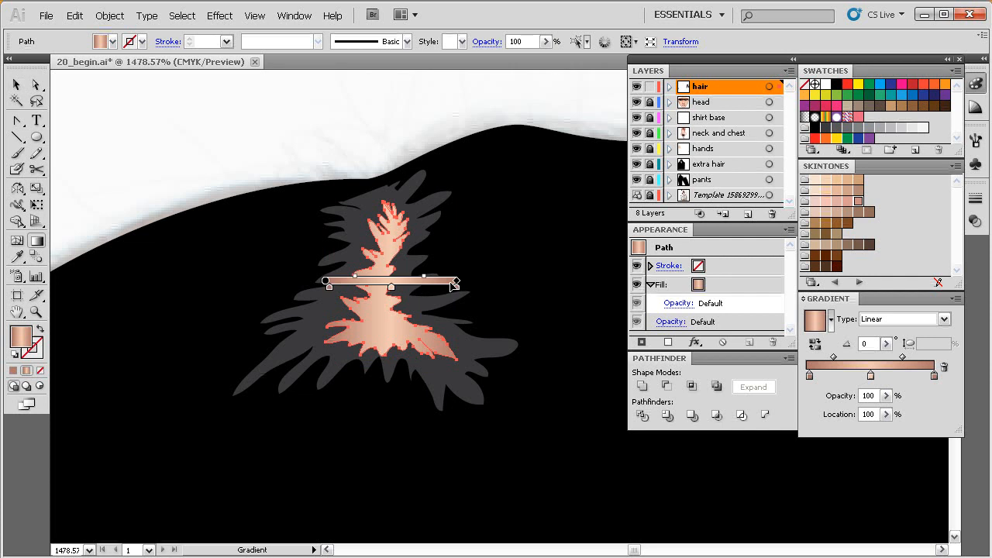
{"action": "left_click_drag", "start_coordinate": [444, 281], "coordinate": [428, 280]}
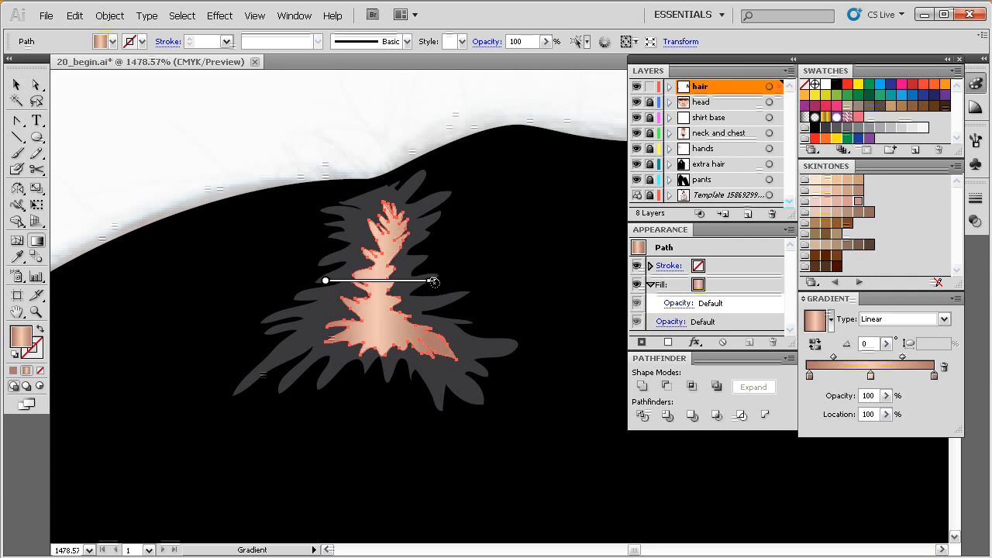
{"action": "left_click_drag", "start_coordinate": [326, 280], "coordinate": [336, 281]}
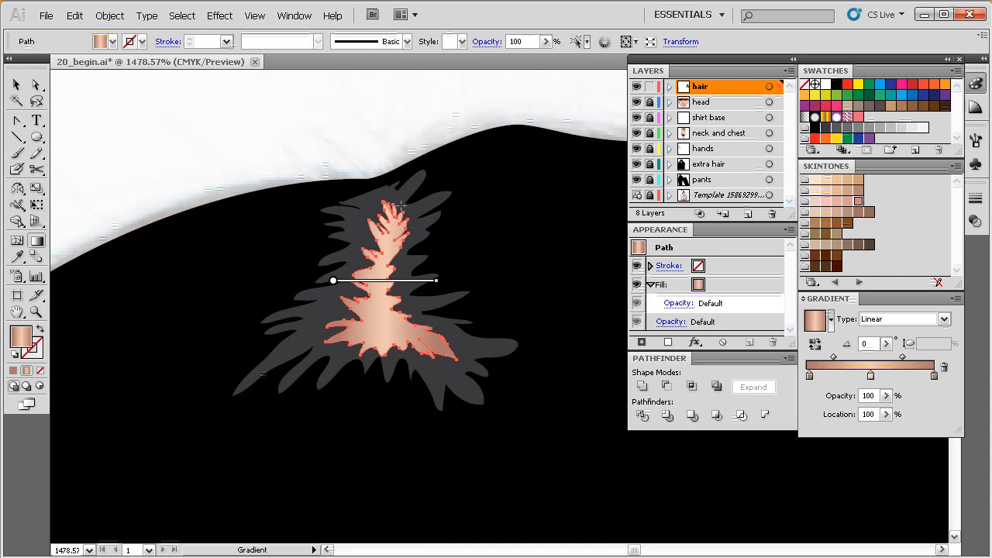
Deselect the scalp shape and examine the shaded hair part both against the whole head of hair and up close
{"action": "key", "text": "ctrl+shift+a"}
{"action": "key", "text": "ctrl+minus"}
{"action": "key", "text": "ctrl+minus"}
{"action": "key", "text": "ctrl+minus"}
{"action": "key", "text": "ctrl+minus"}
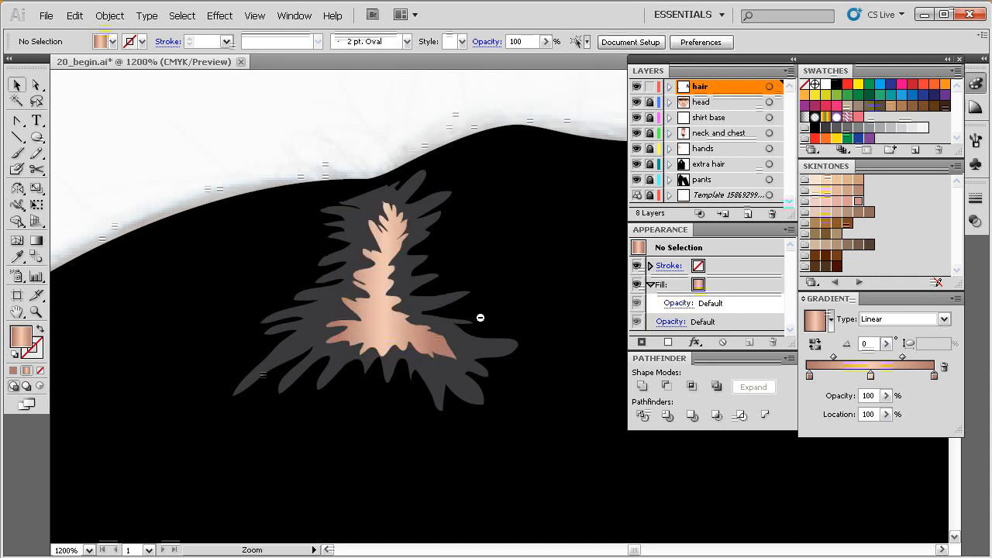
{"action": "left_click_drag", "start_coordinate": [519, 344], "coordinate": [487, 314]}
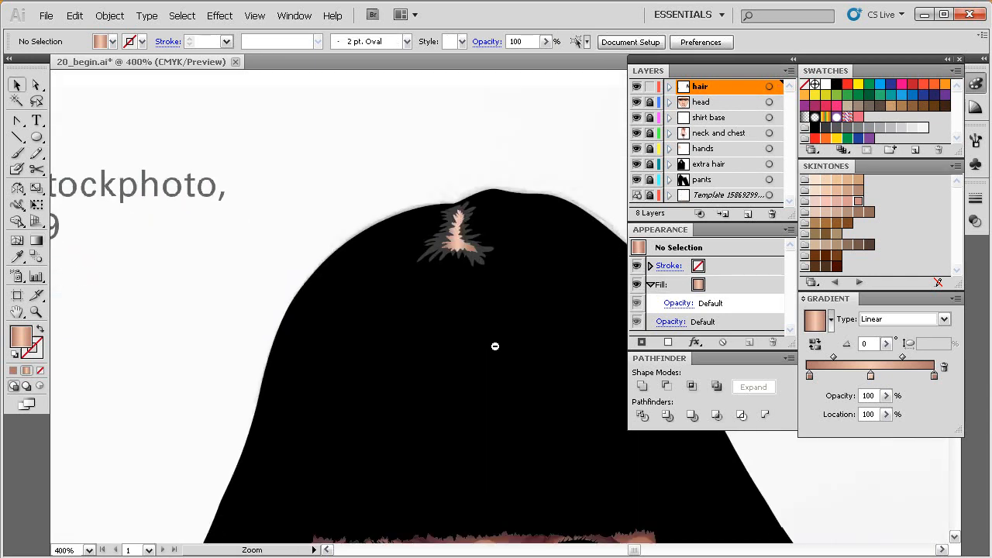
{"action": "left_click", "coordinate": [495, 347], "text": "ctrl+alt"}
{"action": "left_click_drag", "start_coordinate": [506, 348], "coordinate": [470, 347]}
{"action": "left_click_drag", "start_coordinate": [532, 154], "coordinate": [387, 361]}
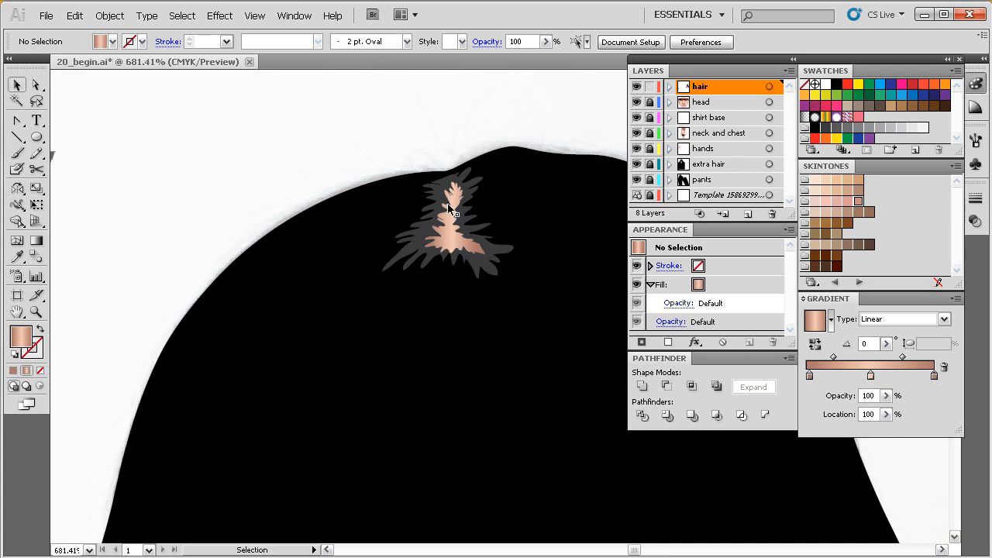
{"action": "left_click_drag", "start_coordinate": [474, 282], "coordinate": [456, 277]}
{"action": "left_click_drag", "start_coordinate": [554, 122], "coordinate": [395, 326]}
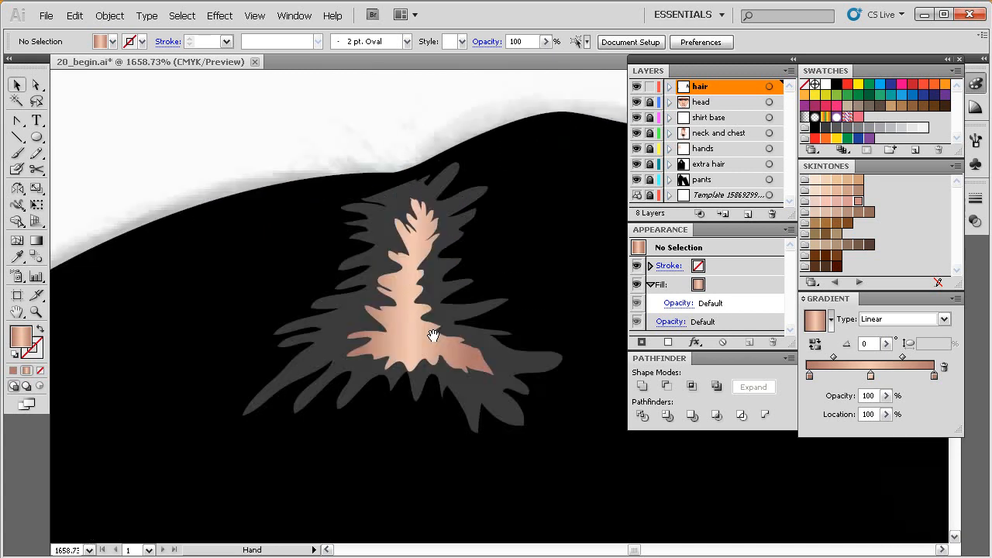
With nothing selected, duplicate the gradient fill and set the upper fill's blending mode to Lighten
{"action": "left_click", "coordinate": [654, 287]}
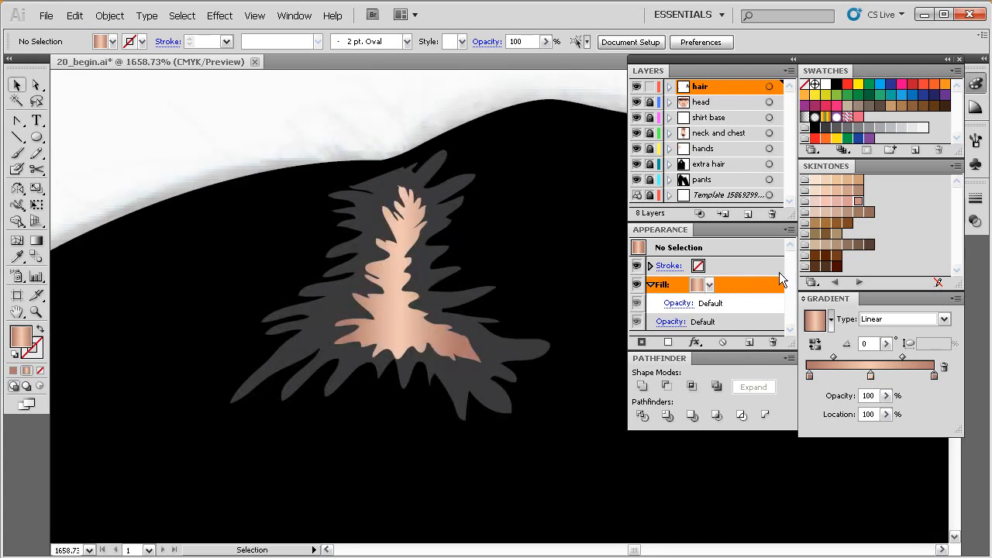
{"action": "left_click", "coordinate": [748, 342]}
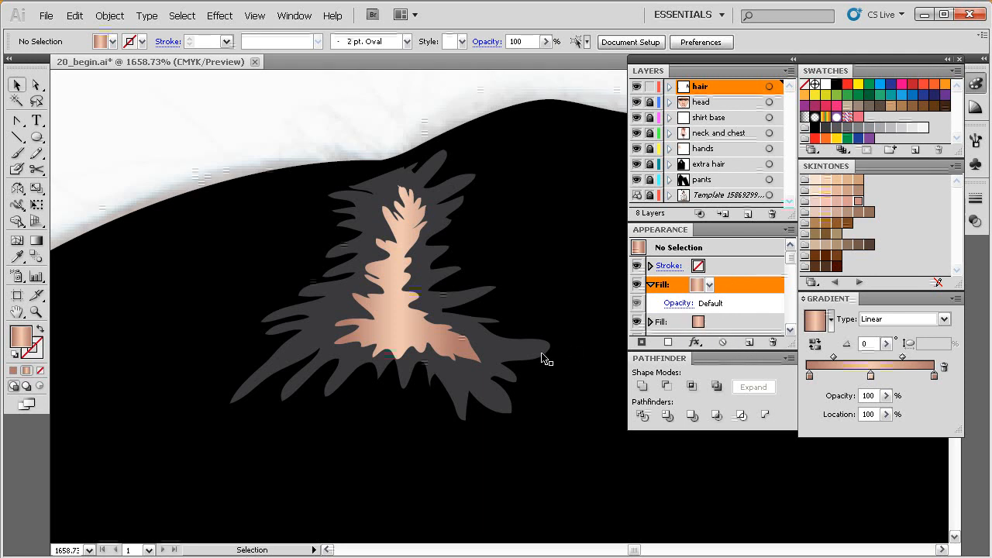
{"action": "left_click", "coordinate": [676, 304]}
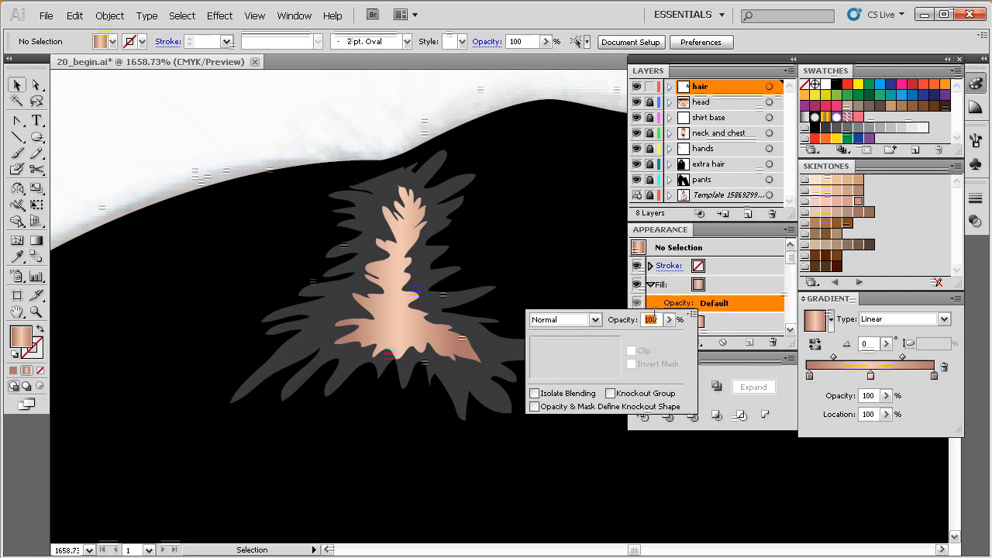
{"action": "left_click", "coordinate": [582, 321]}
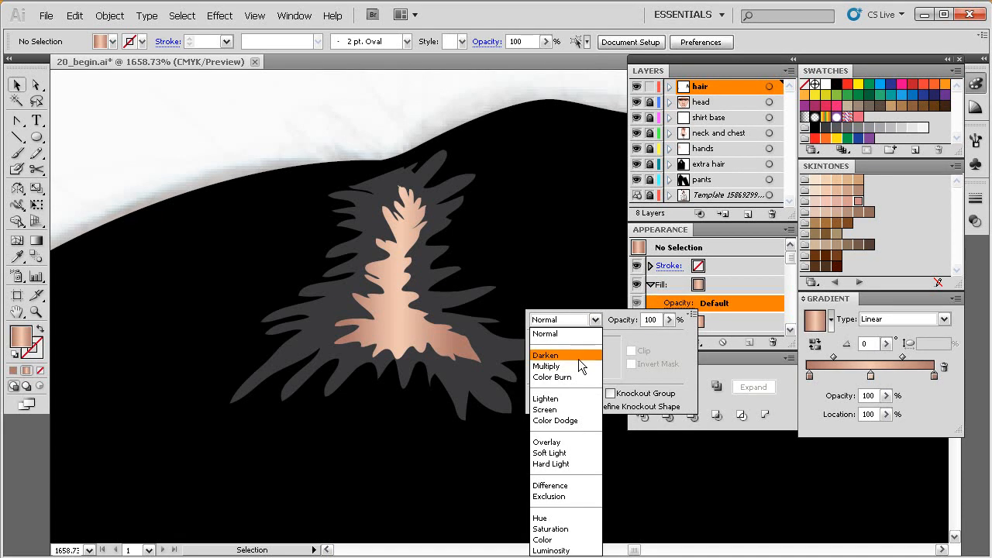
{"action": "left_click", "coordinate": [572, 400]}
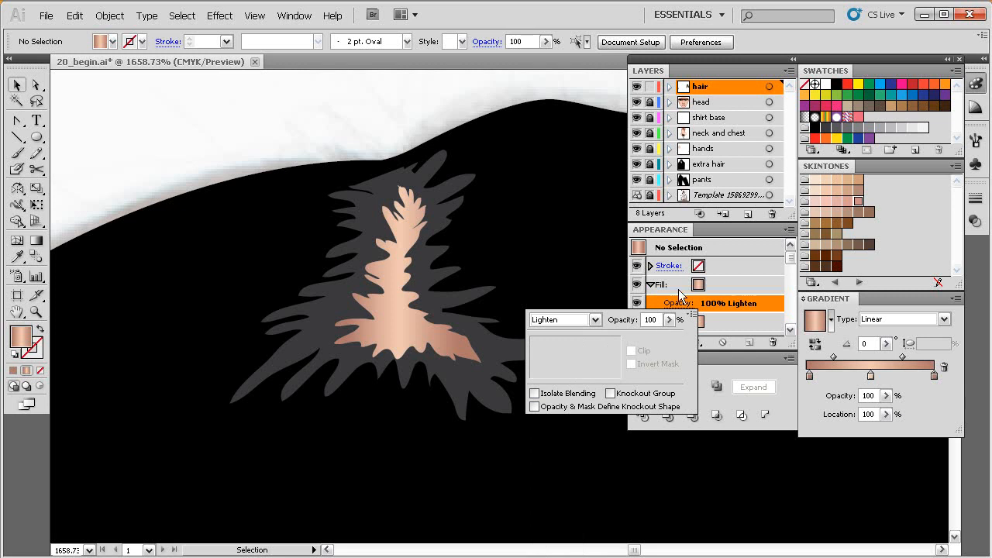
{"action": "left_click", "coordinate": [675, 231]}
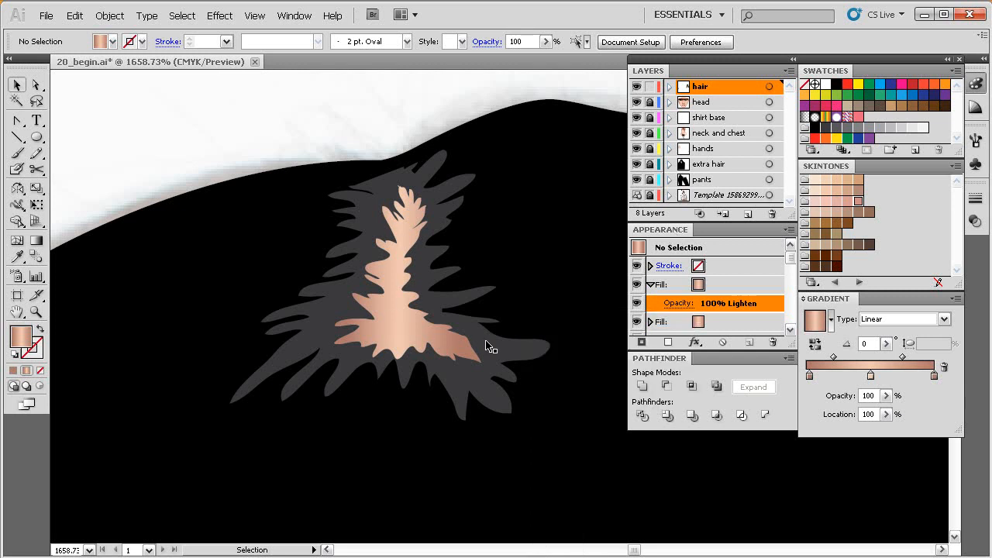
Reselect the inner scalp shape, tilt its linear gradient to an angle of about 13.3° with the Gradient tool, and deselect it
{"action": "key", "text": "g"}
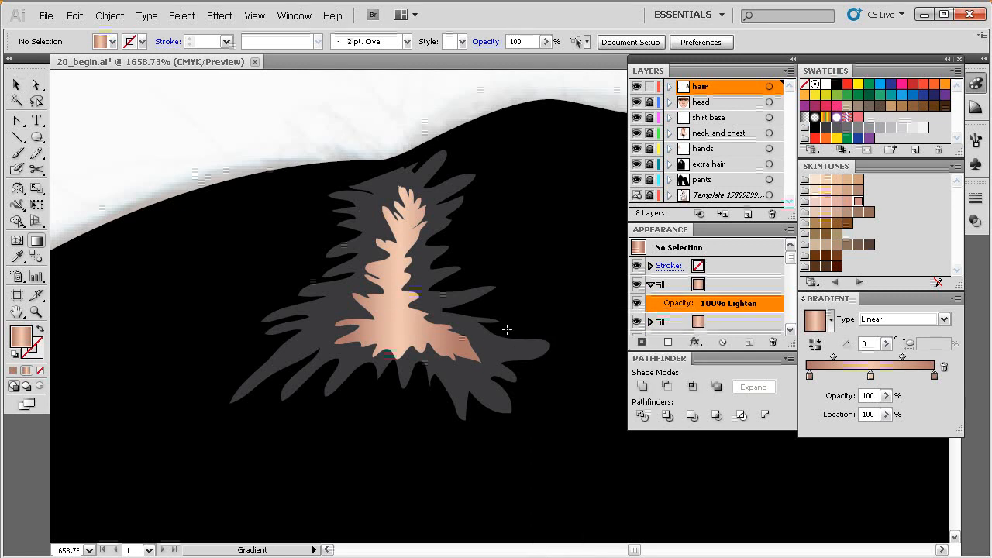
{"action": "left_click", "coordinate": [415, 325]}
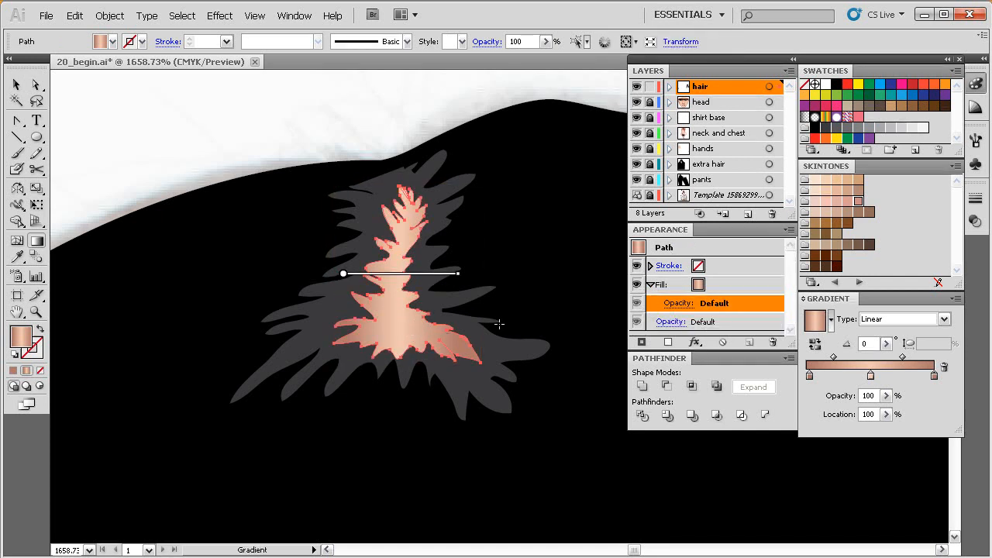
{"action": "left_click", "coordinate": [712, 286]}
{"action": "mouse_move", "coordinate": [375, 285]}
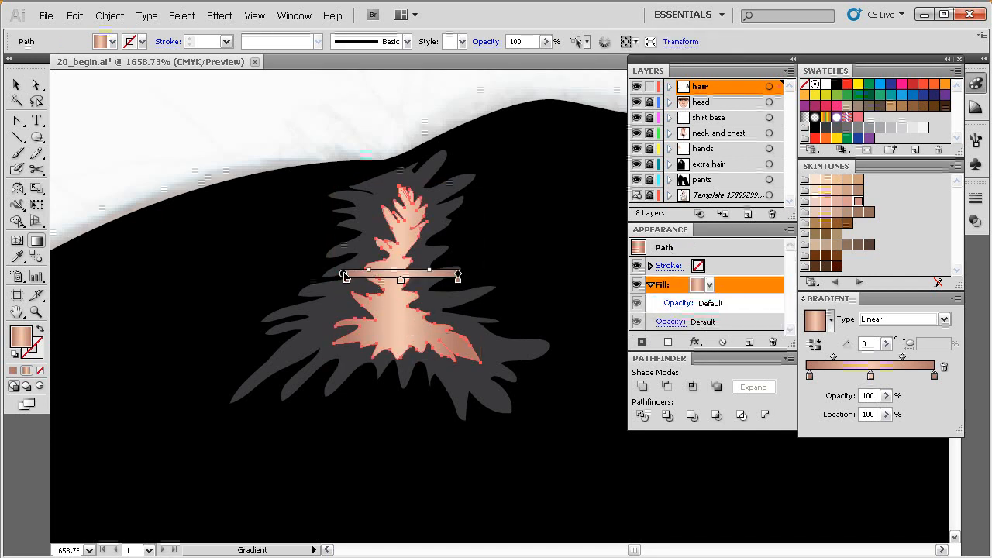
{"action": "mouse_move", "coordinate": [350, 274]}
{"action": "left_mouse_down"}
{"action": "mouse_move", "coordinate": [464, 274]}
{"action": "mouse_move", "coordinate": [469, 237]}
{"action": "mouse_move", "coordinate": [468, 260]}
{"action": "left_mouse_up"}
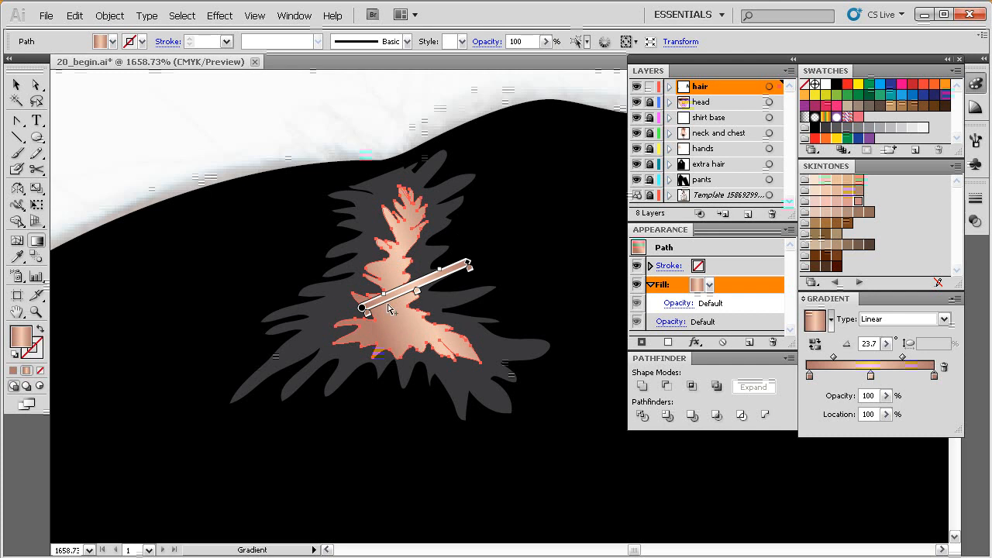
{"action": "mouse_move", "coordinate": [344, 315]}
{"action": "left_mouse_down"}
{"action": "mouse_move", "coordinate": [439, 273]}
{"action": "mouse_move", "coordinate": [457, 267]}
{"action": "mouse_move", "coordinate": [459, 277]}
{"action": "left_mouse_up"}
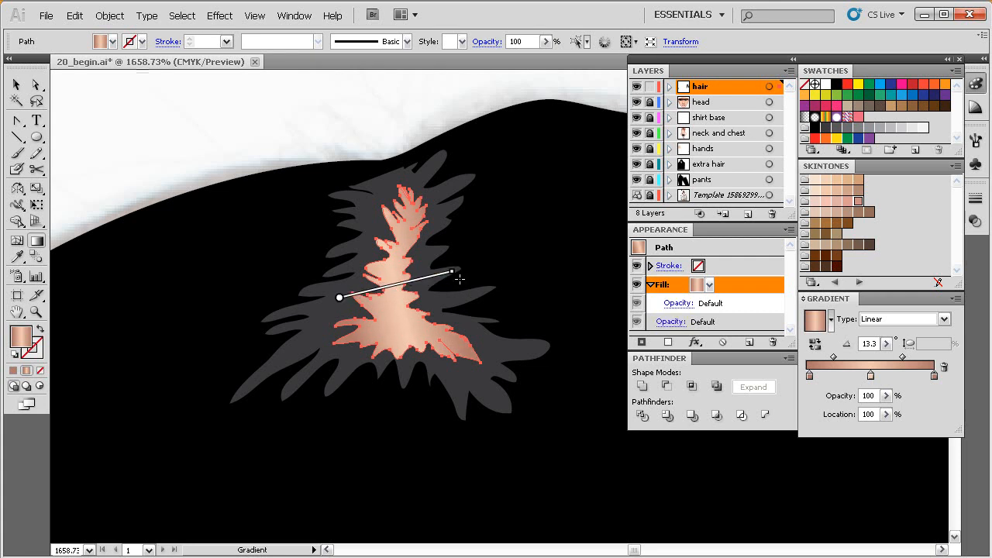
{"action": "left_click", "coordinate": [424, 139], "text": "ctrl"}
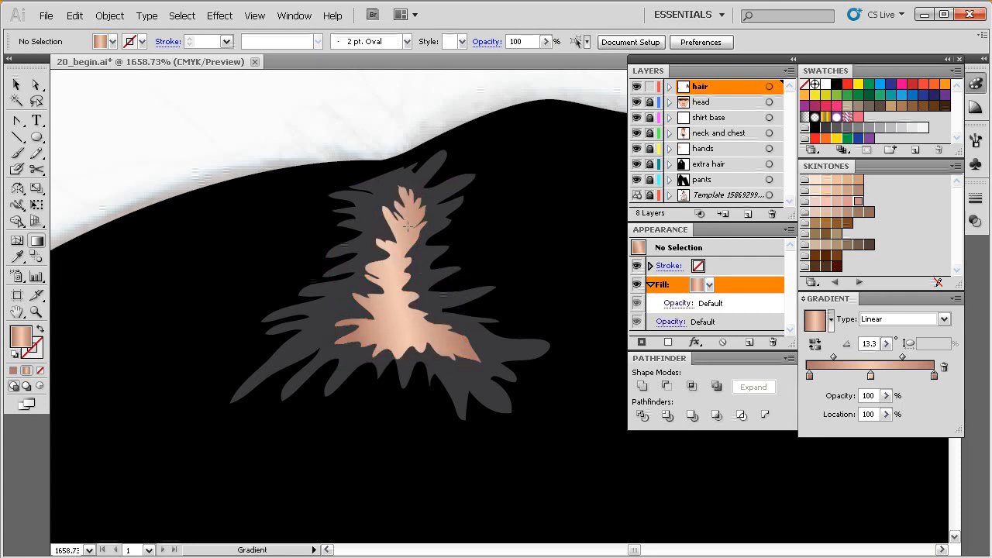
Switch to Outline view and hide the extra hair layer to reveal the reference photo's hair
{"action": "left_click", "coordinate": [474, 351], "text": "ctrl+alt"}
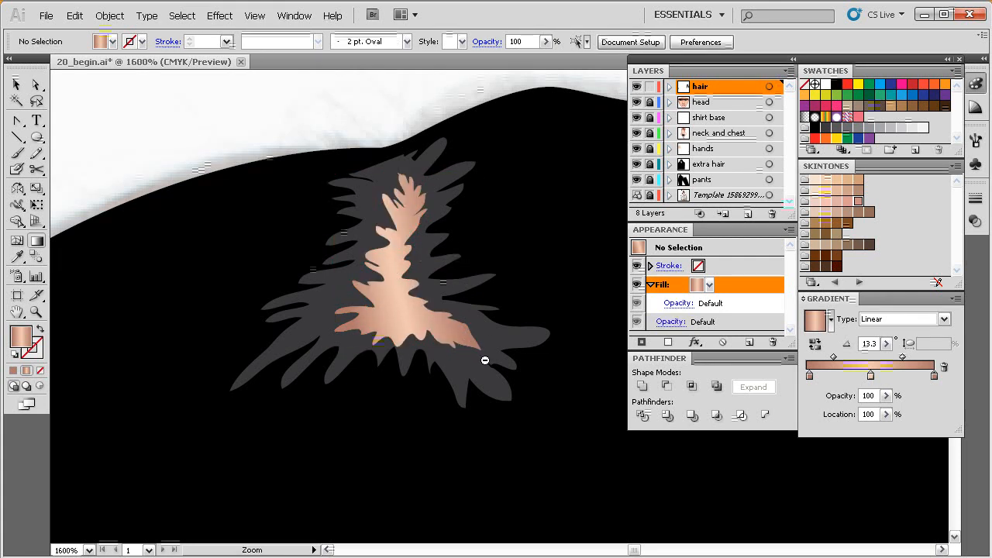
{"action": "left_click", "coordinate": [485, 359], "text": "ctrl+alt"}
{"action": "left_click", "coordinate": [488, 360], "text": "ctrl+alt"}
{"action": "left_click", "coordinate": [490, 361], "text": "ctrl+alt"}
{"action": "left_click_drag", "start_coordinate": [505, 349], "coordinate": [439, 341]}
{"action": "key", "text": "v"}
{"action": "left_click_drag", "start_coordinate": [432, 246], "coordinate": [414, 219]}
{"action": "mouse_move", "coordinate": [448, 321]}
{"action": "left_mouse_down"}
{"action": "mouse_move", "coordinate": [435, 295]}
{"action": "mouse_move", "coordinate": [434, 309]}
{"action": "left_mouse_up"}
{"action": "key", "text": "ctrl+y"}
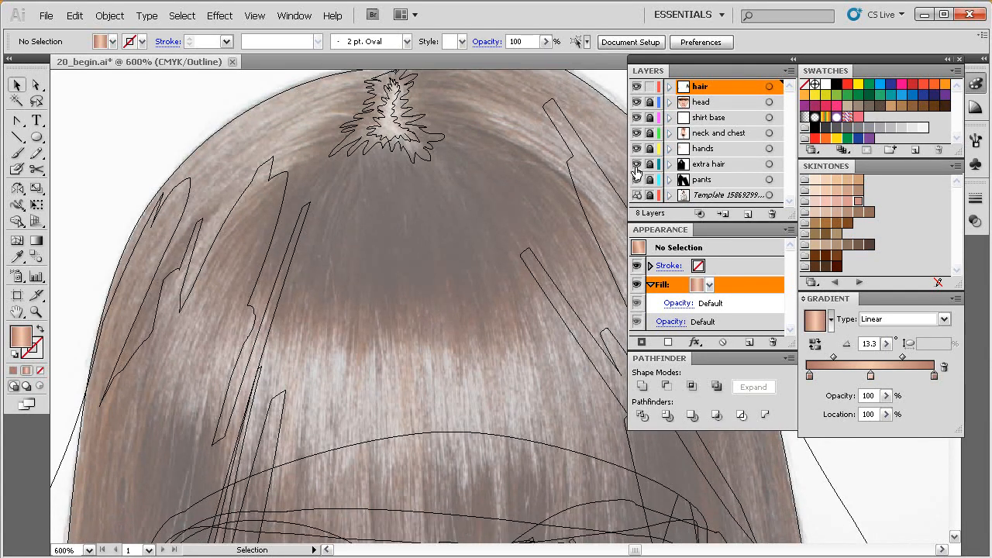
{"action": "left_click", "coordinate": [636, 163]}
Examine the light and dark areas of the reference photo's hair around the crown, fringe and sides
{"action": "left_click_drag", "start_coordinate": [327, 223], "coordinate": [331, 246]}
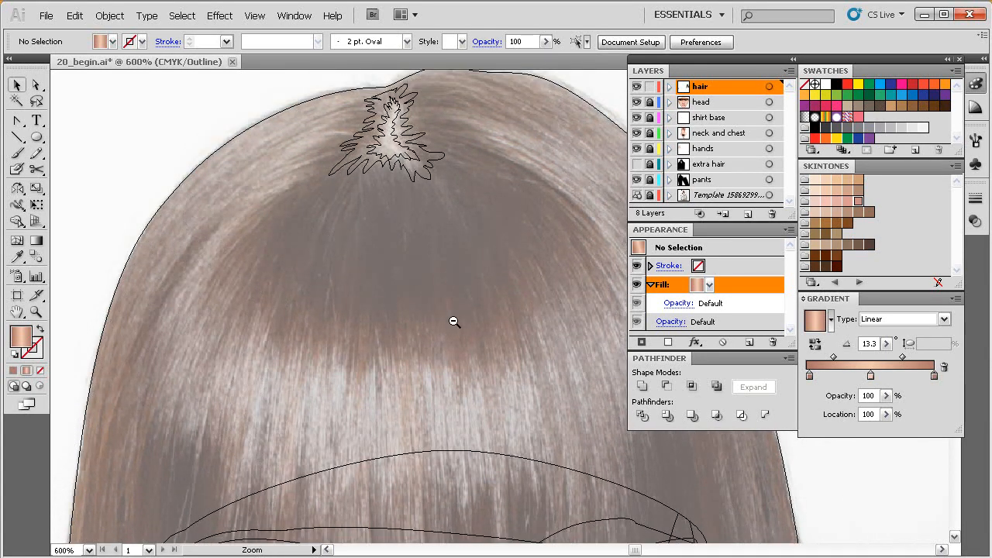
{"action": "left_click", "coordinate": [457, 325], "text": "ctrl+alt"}
{"action": "left_click_drag", "start_coordinate": [499, 362], "coordinate": [423, 315]}
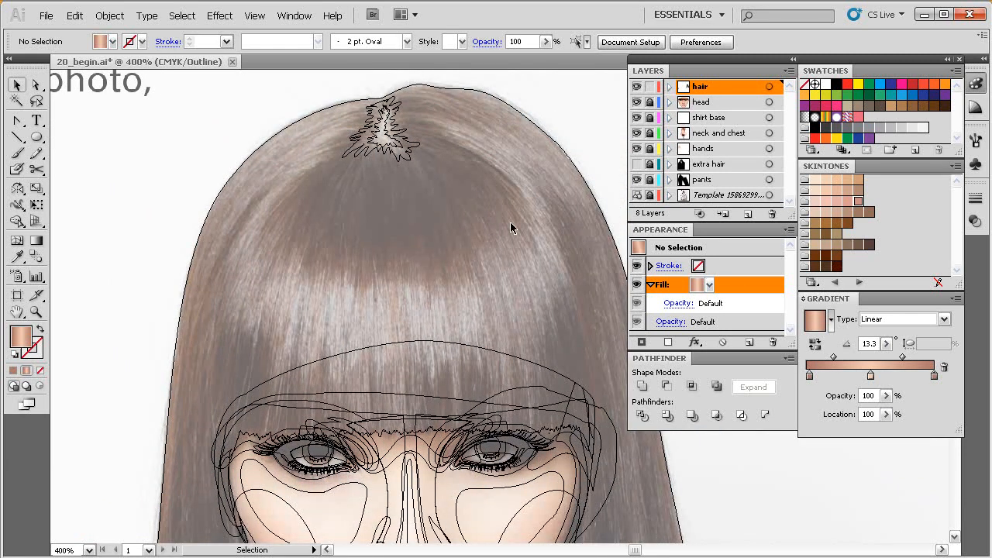
{"action": "left_click_drag", "start_coordinate": [454, 336], "coordinate": [464, 332]}
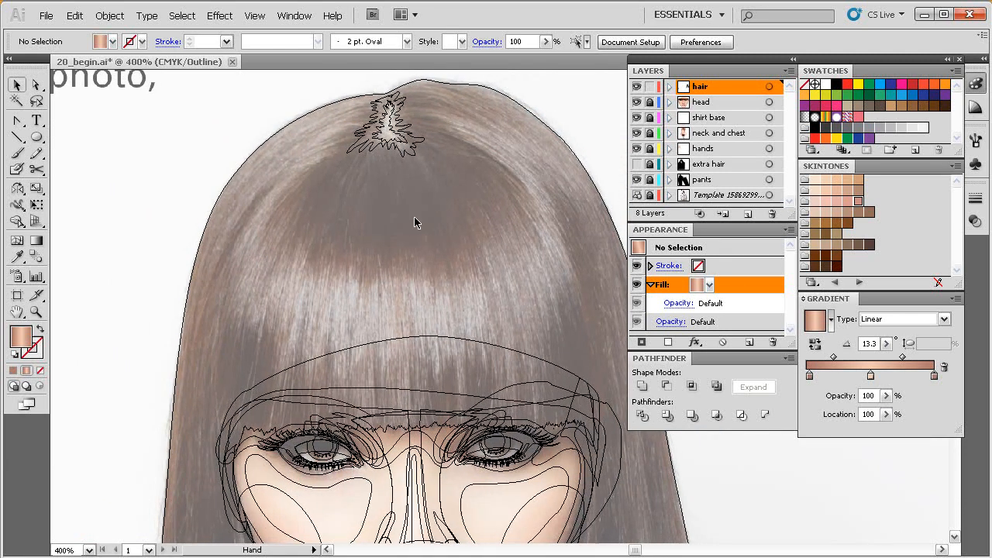
{"action": "left_click_drag", "start_coordinate": [418, 284], "coordinate": [421, 274]}
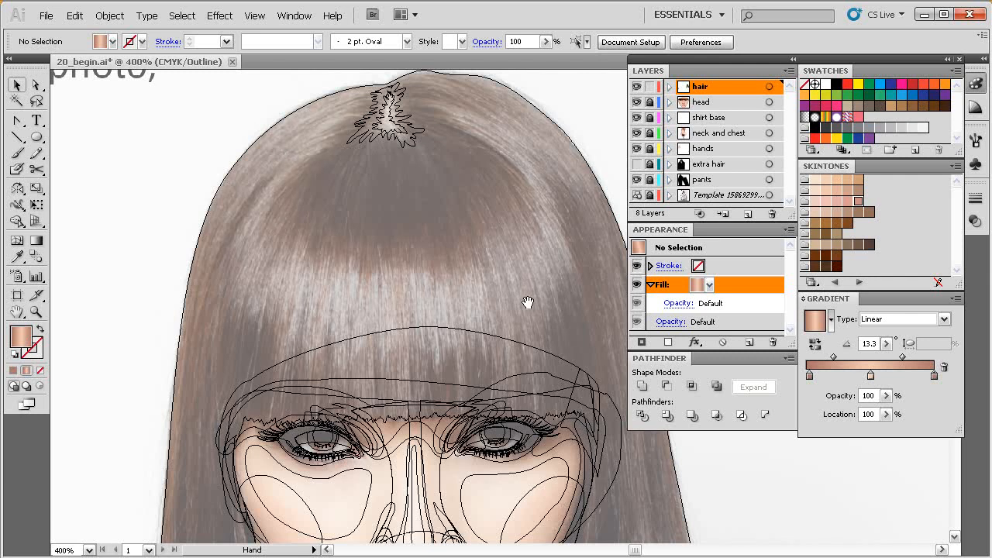
{"action": "left_click_drag", "start_coordinate": [529, 306], "coordinate": [525, 288]}
{"action": "left_click", "coordinate": [499, 319], "text": "ctrl+alt"}
{"action": "left_click_drag", "start_coordinate": [500, 320], "coordinate": [502, 339]}
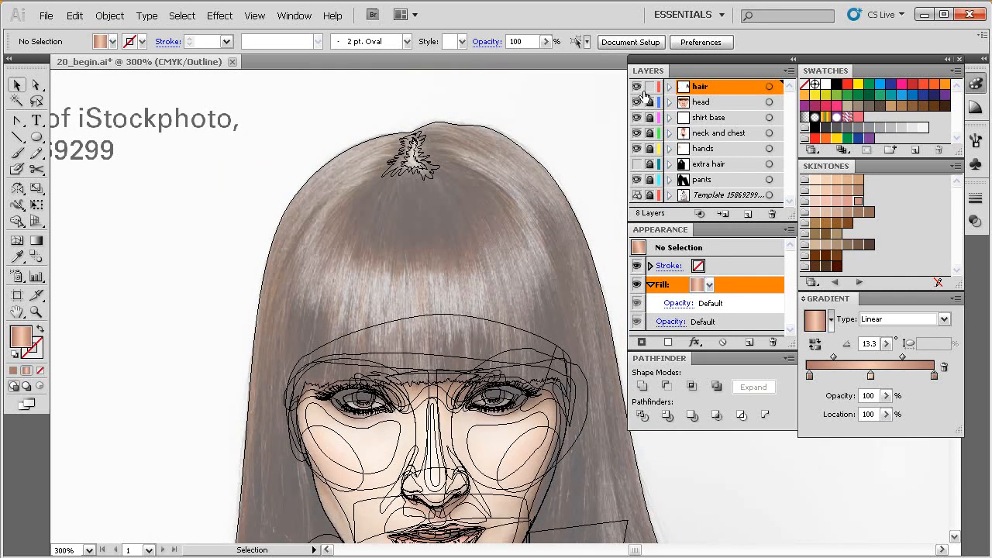
Return to Preview and make the extra hair layer visible again
{"action": "key", "text": "ctrl+y"}
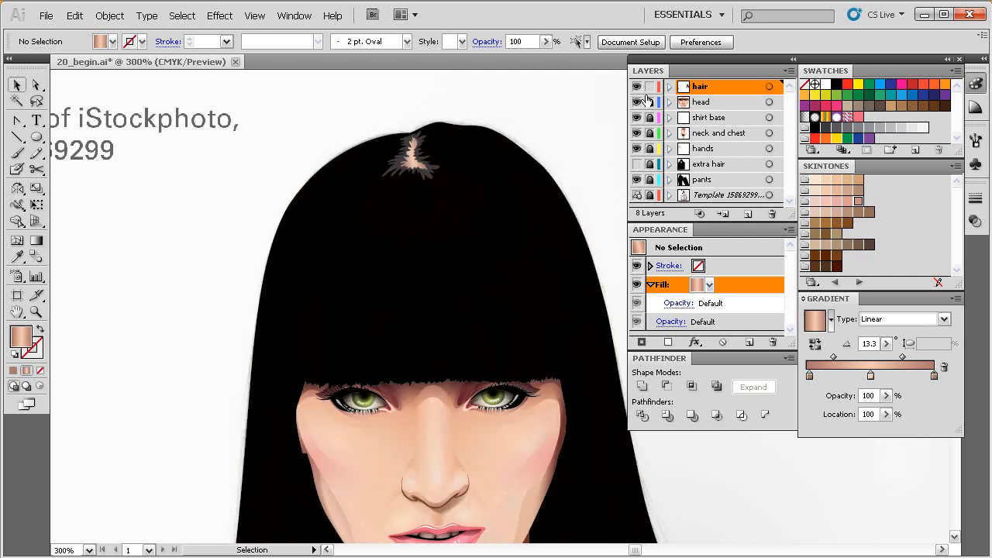
{"action": "left_click", "coordinate": [636, 164]}
{"action": "left_click_drag", "start_coordinate": [360, 341], "coordinate": [411, 303]}
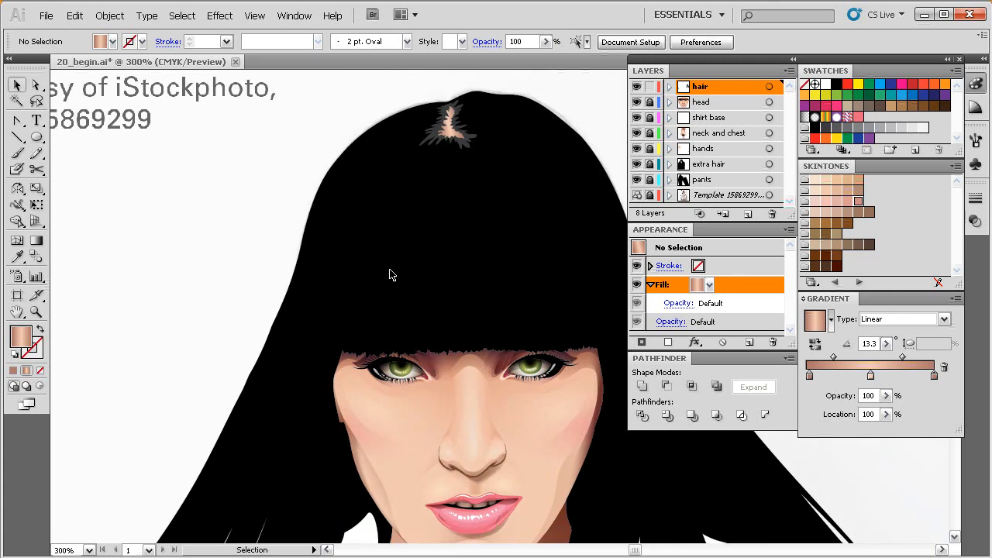
Deselect the dark grey jagged highlight at the side of the fringe and examine its strand edges up close
{"action": "left_click", "coordinate": [400, 271]}
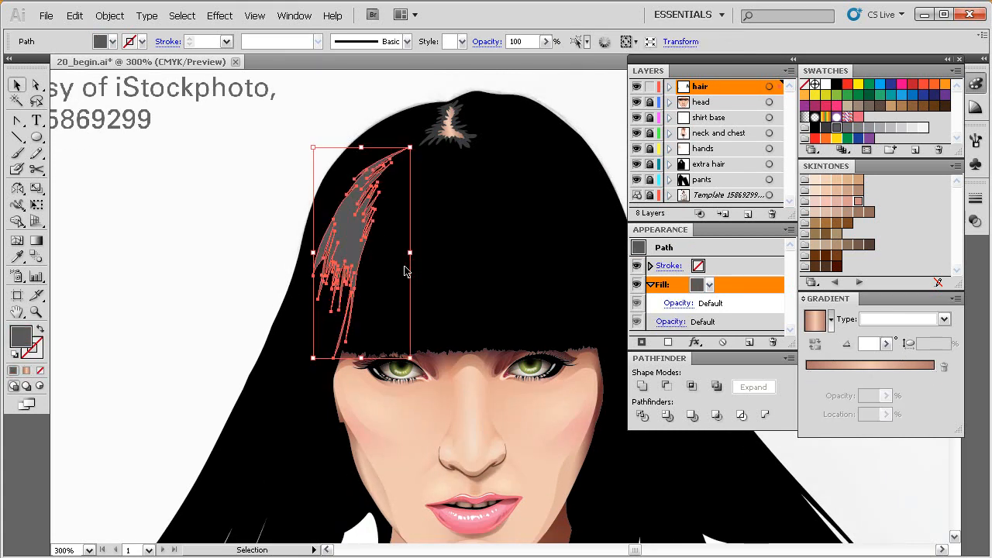
{"action": "left_click_drag", "start_coordinate": [427, 279], "coordinate": [381, 265]}
{"action": "left_click", "coordinate": [231, 291]}
{"action": "left_click_drag", "start_coordinate": [480, 136], "coordinate": [328, 349]}
{"action": "left_click_drag", "start_coordinate": [450, 310], "coordinate": [431, 299]}
{"action": "left_click_drag", "start_coordinate": [401, 248], "coordinate": [377, 258]}
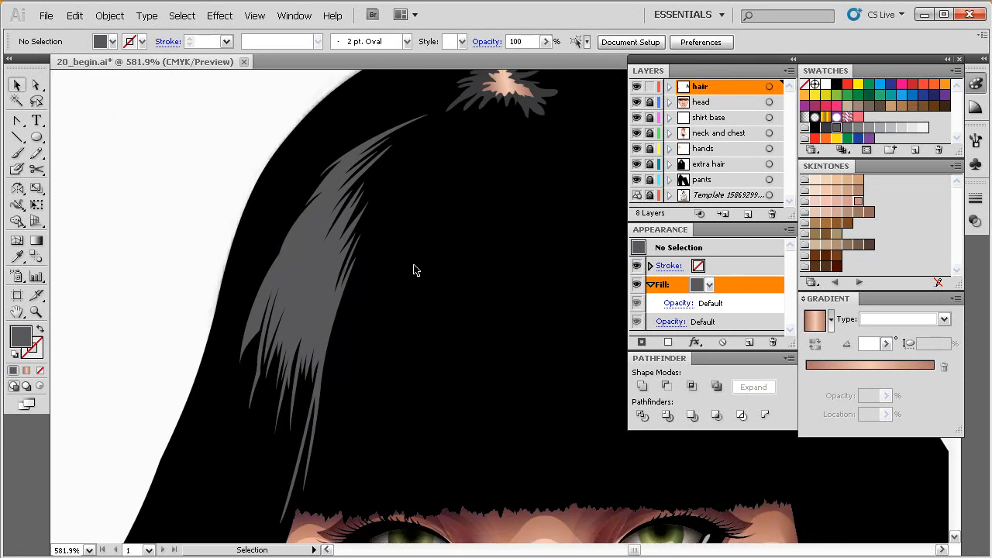
Switch to Outline view and hide the extra hair layer to compare the highlight with the reference photo's hair
{"action": "key", "text": "ctrl+y"}
{"action": "left_click_drag", "start_coordinate": [479, 329], "coordinate": [475, 291]}
{"action": "left_click", "coordinate": [636, 167]}
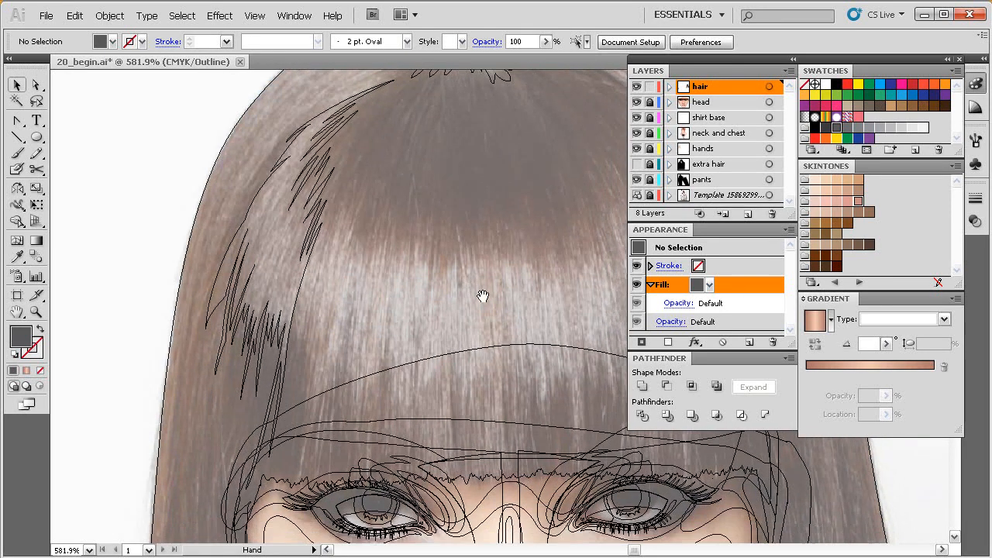
{"action": "left_click", "coordinate": [494, 322], "text": "ctrl+alt"}
{"action": "left_click_drag", "start_coordinate": [519, 324], "coordinate": [409, 324]}
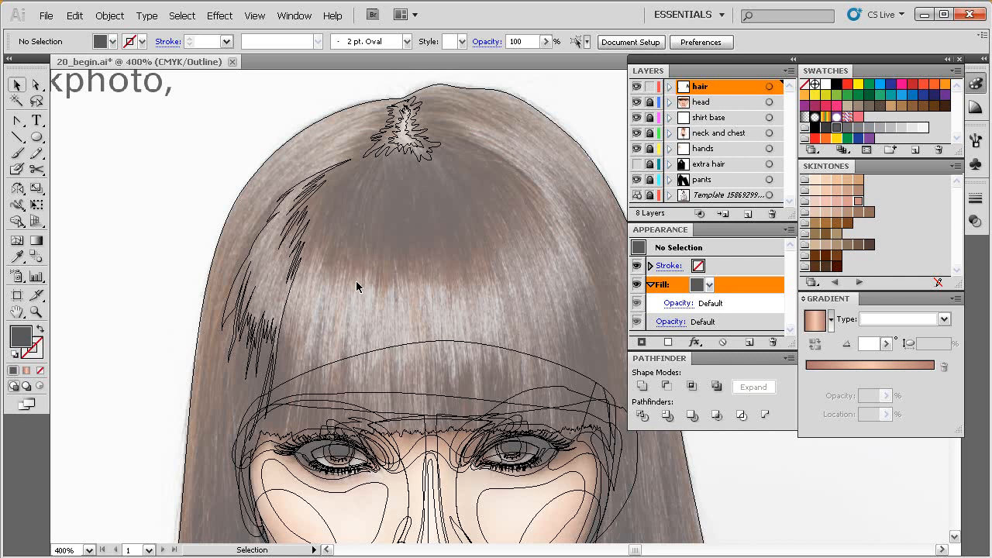
{"action": "left_click_drag", "start_coordinate": [386, 275], "coordinate": [402, 295]}
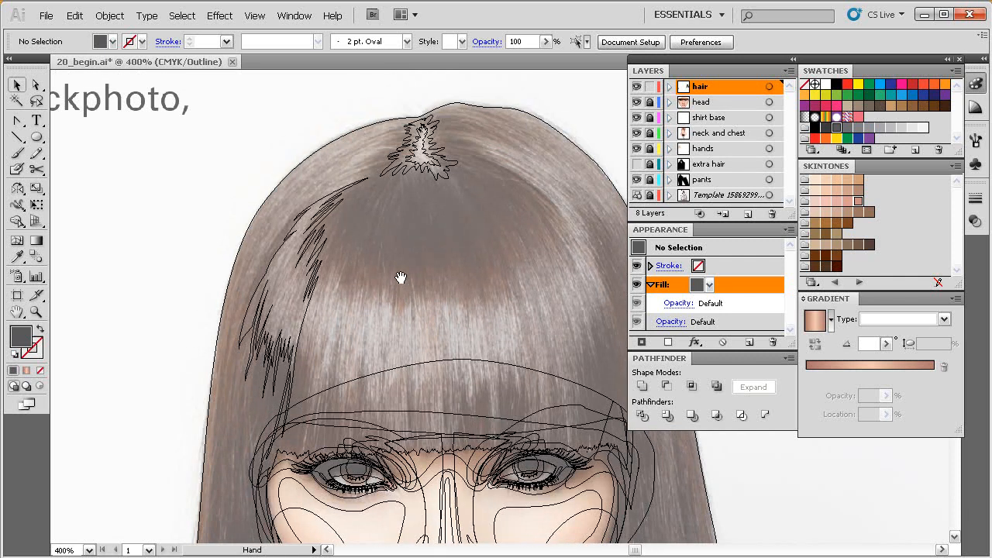
Start a second highlight with the Pen tool, drawing the first thin spikes along the head's upper edge beside the scalp part
{"action": "key", "text": "p"}
{"action": "left_click_drag", "start_coordinate": [402, 251], "coordinate": [410, 271]}
{"action": "left_click_drag", "start_coordinate": [526, 113], "coordinate": [241, 394]}
{"action": "left_click_drag", "start_coordinate": [483, 315], "coordinate": [407, 323]}
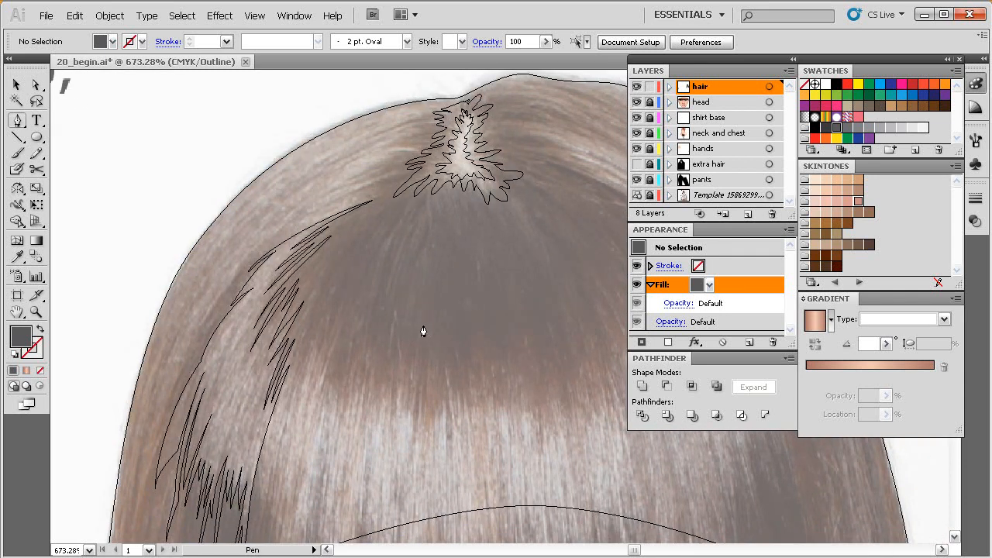
{"action": "left_click_drag", "start_coordinate": [376, 204], "coordinate": [392, 215]}
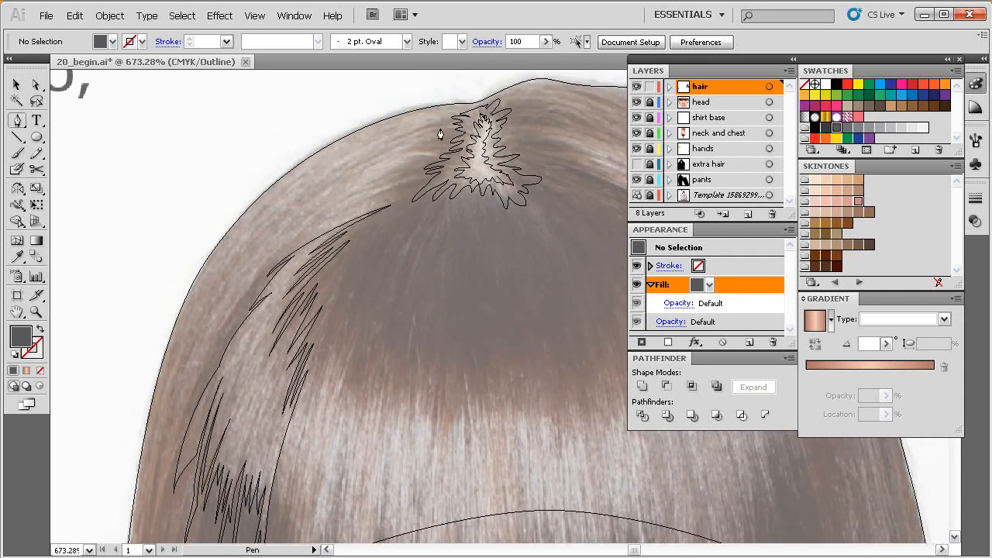
{"action": "left_click_drag", "start_coordinate": [429, 126], "coordinate": [420, 142]}
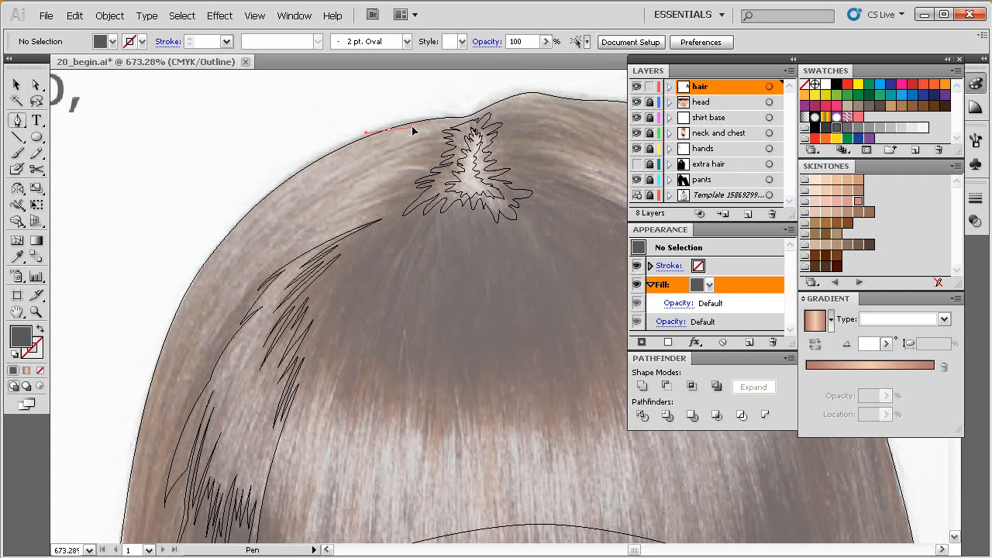
{"action": "left_click", "coordinate": [412, 128]}
{"action": "left_click", "coordinate": [443, 125]}
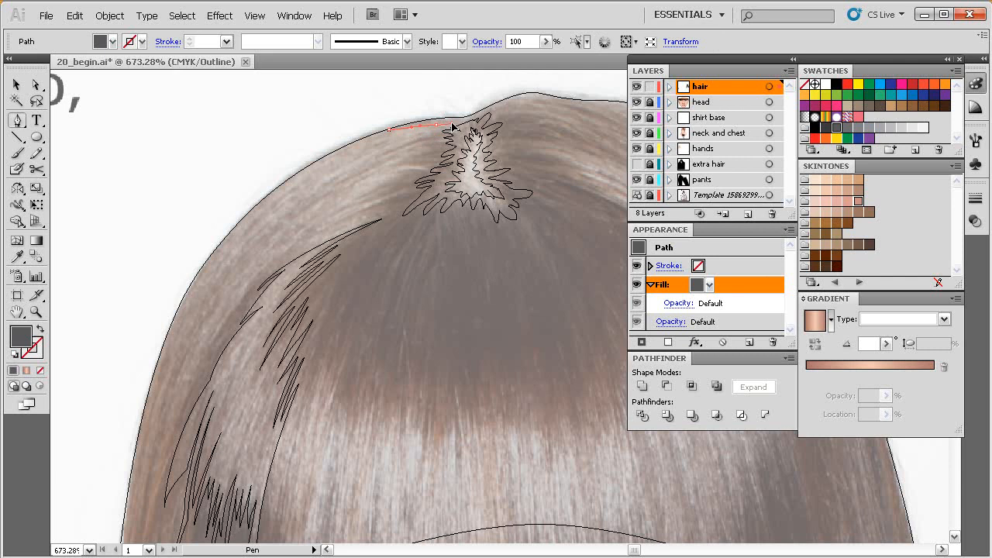
{"action": "left_click_drag", "start_coordinate": [416, 128], "coordinate": [414, 129]}
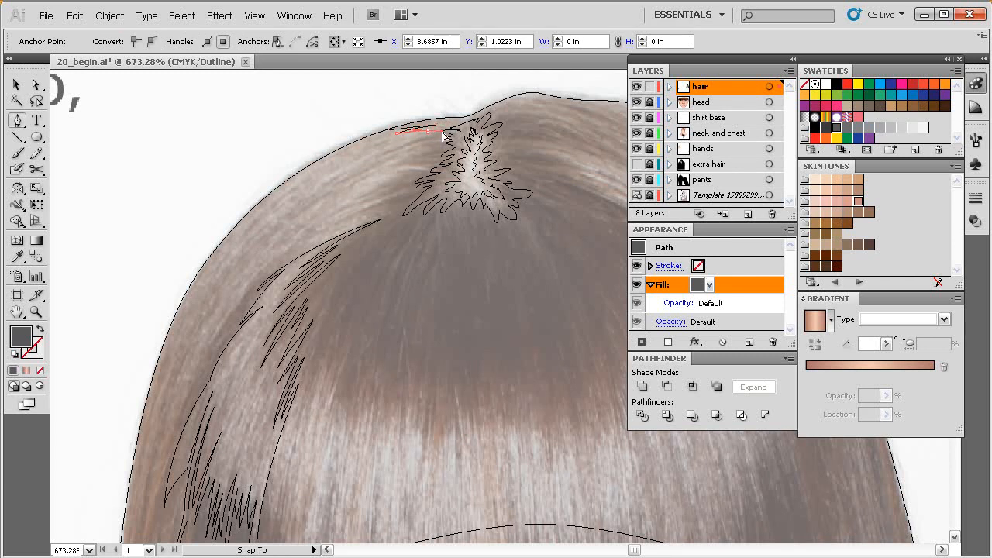
Continue the highlight's inner edge with jagged curved spikes down past the side of the scalp part
{"action": "left_click_drag", "start_coordinate": [403, 138], "coordinate": [353, 162]}
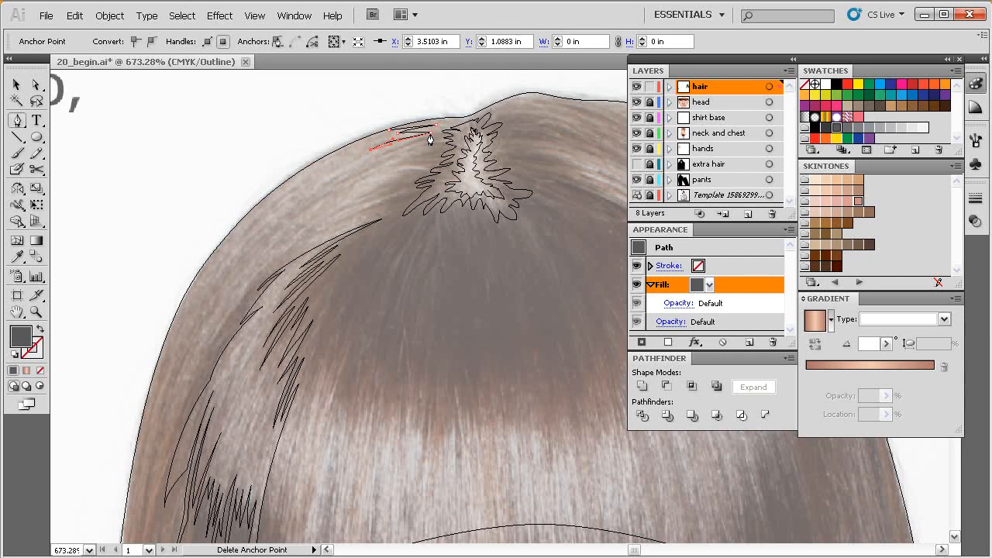
{"action": "key", "text": "a"}
{"action": "key", "text": "p"}
{"action": "left_click_drag", "start_coordinate": [431, 133], "coordinate": [428, 132]}
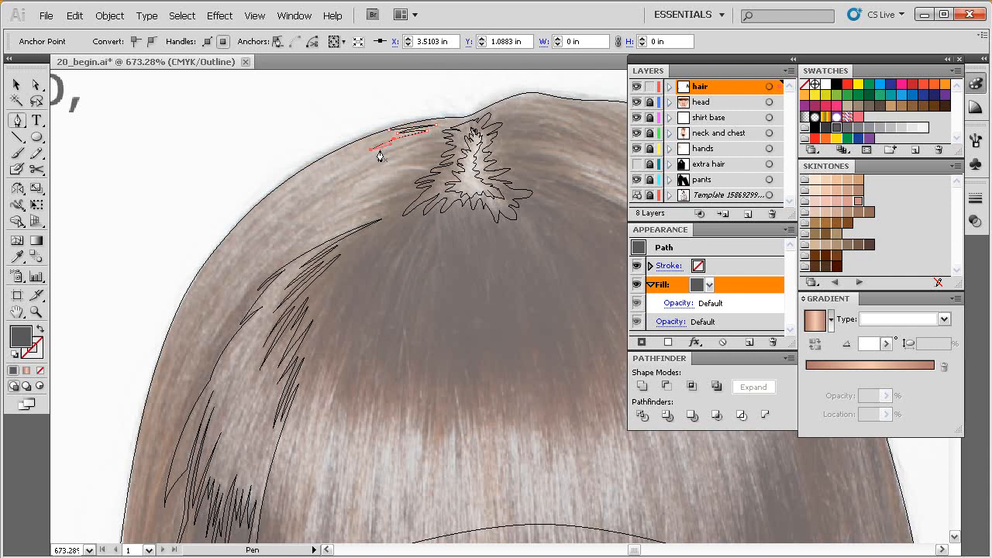
{"action": "left_click_drag", "start_coordinate": [370, 150], "coordinate": [408, 153]}
{"action": "left_click_drag", "start_coordinate": [342, 181], "coordinate": [419, 153]}
{"action": "left_click_drag", "start_coordinate": [366, 179], "coordinate": [412, 179]}
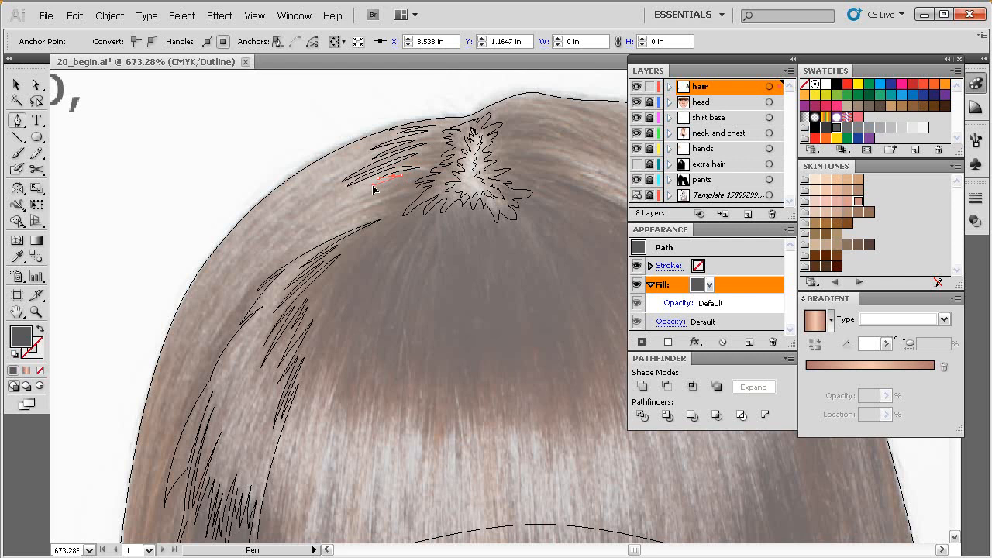
Extend the jagged edge in short strand spikes along the upper outer side of the existing fringe highlight
{"action": "left_click_drag", "start_coordinate": [356, 201], "coordinate": [325, 216]}
{"action": "left_click", "coordinate": [400, 191]}
{"action": "left_click_drag", "start_coordinate": [382, 203], "coordinate": [368, 228]}
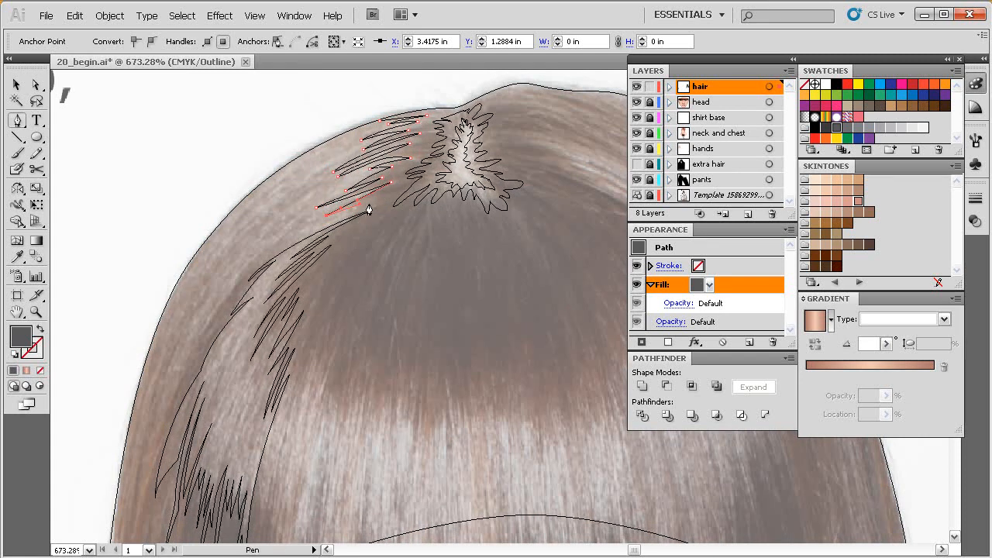
{"action": "mouse_move", "coordinate": [373, 202]}
{"action": "left_mouse_down"}
{"action": "mouse_move", "coordinate": [386, 196]}
{"action": "mouse_move", "coordinate": [337, 216]}
{"action": "mouse_move", "coordinate": [362, 209]}
{"action": "left_mouse_up"}
{"action": "left_click_drag", "start_coordinate": [352, 219], "coordinate": [310, 241]}
{"action": "left_click_drag", "start_coordinate": [282, 254], "coordinate": [295, 239]}
{"action": "left_click_drag", "start_coordinate": [305, 235], "coordinate": [232, 286]}
{"action": "left_click_drag", "start_coordinate": [203, 333], "coordinate": [211, 305]}
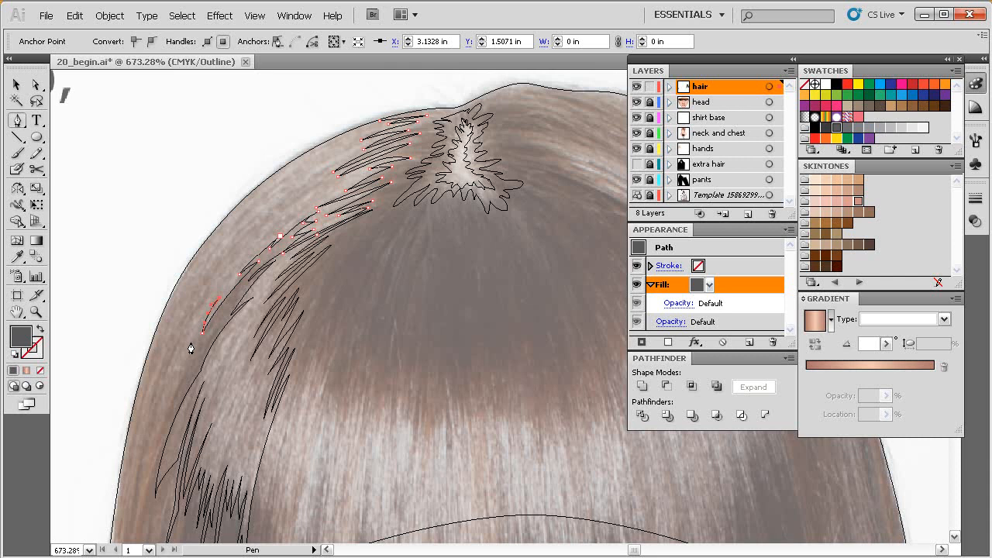
Draw the highlight's long tapering lower tip down the side of the hair and turn back up with jagged strands
{"action": "key", "text": "space"}
{"action": "left_click_drag", "start_coordinate": [190, 345], "coordinate": [194, 313]}
{"action": "left_click_drag", "start_coordinate": [174, 370], "coordinate": [164, 394]}
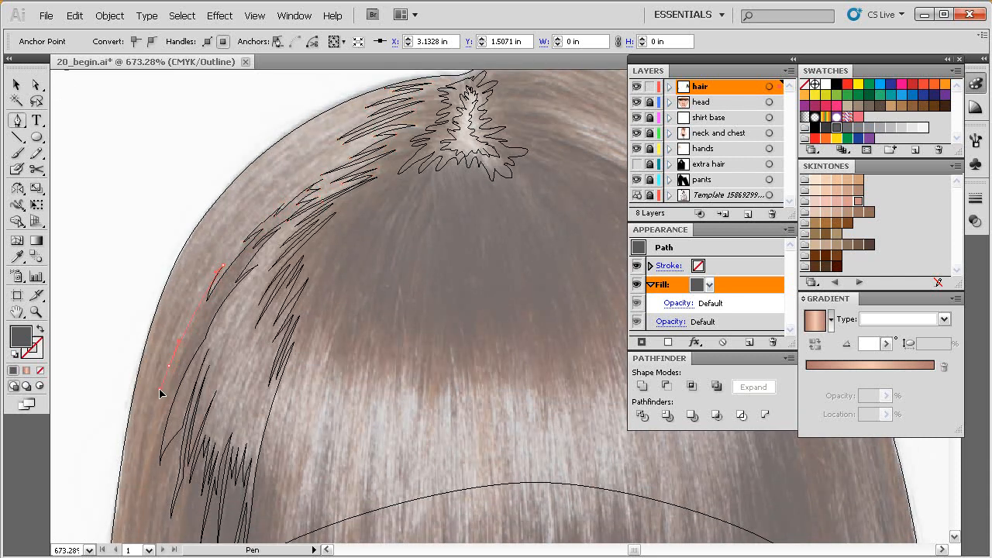
{"action": "left_click_drag", "start_coordinate": [166, 356], "coordinate": [187, 320]}
{"action": "left_click_drag", "start_coordinate": [255, 217], "coordinate": [205, 273]}
{"action": "left_click_drag", "start_coordinate": [251, 202], "coordinate": [217, 218]}
{"action": "left_click", "coordinate": [208, 240], "text": "ctrl"}
Carry the path's outer edge up slightly beyond the head's contour and close the highlight shape near the crown
{"action": "left_click_drag", "start_coordinate": [289, 145], "coordinate": [258, 167]}
{"action": "mouse_move", "coordinate": [212, 217]}
{"action": "left_mouse_down"}
{"action": "mouse_move", "coordinate": [193, 247]}
{"action": "mouse_move", "coordinate": [220, 202]}
{"action": "left_mouse_up"}
{"action": "left_click_drag", "start_coordinate": [237, 164], "coordinate": [253, 151]}
{"action": "key", "text": "space"}
{"action": "left_click_drag", "start_coordinate": [322, 112], "coordinate": [357, 109]}
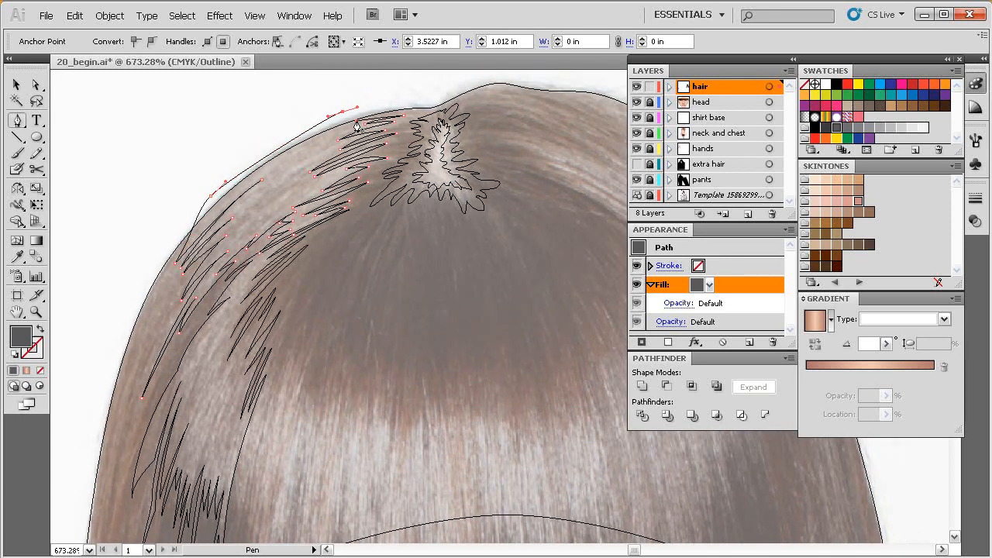
{"action": "left_click", "coordinate": [356, 121]}
Return to Preview and deselect the new highlight shape
{"action": "key", "text": "ctrl+minus"}
{"action": "key", "text": "ctrl+y"}
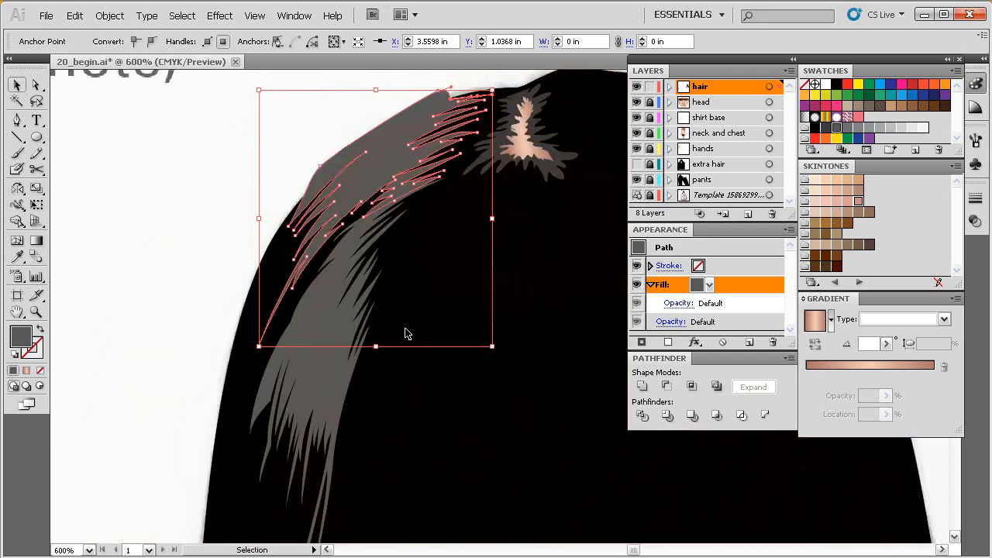
{"action": "left_click_drag", "start_coordinate": [407, 341], "coordinate": [398, 332]}
{"action": "key", "text": "v"}
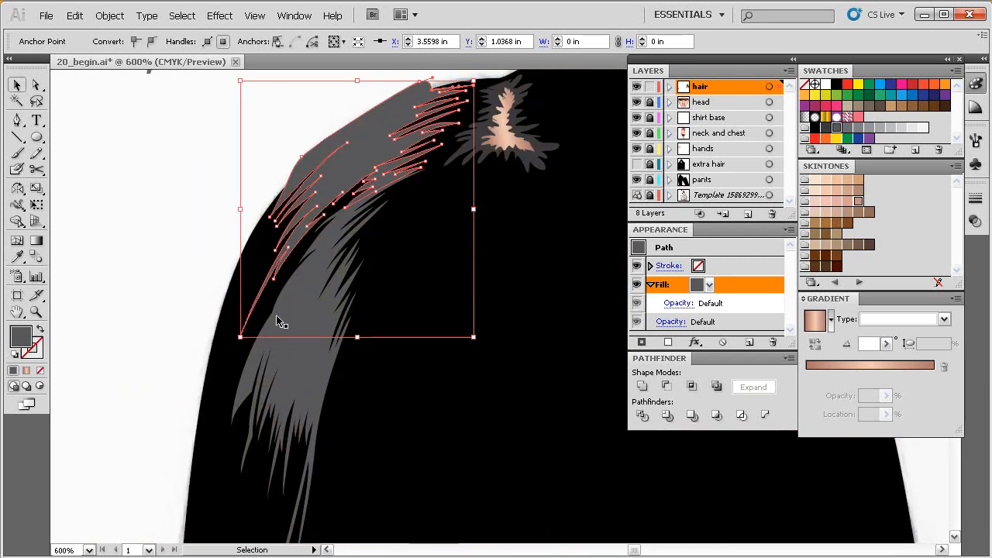
{"action": "key", "text": "ctrl+shift+a"}
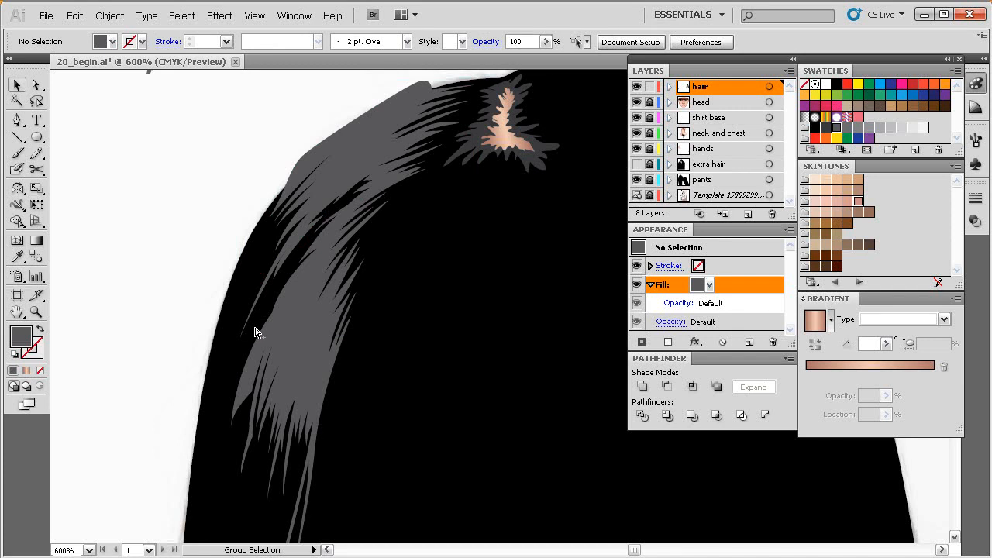
Trim the new highlight to the hair's outline with Pathfinder Intersect, keeping a copy of the black hair shape behind it
{"action": "left_click", "coordinate": [285, 322]}
{"action": "left_click_drag", "start_coordinate": [338, 332], "coordinate": [308, 330]}
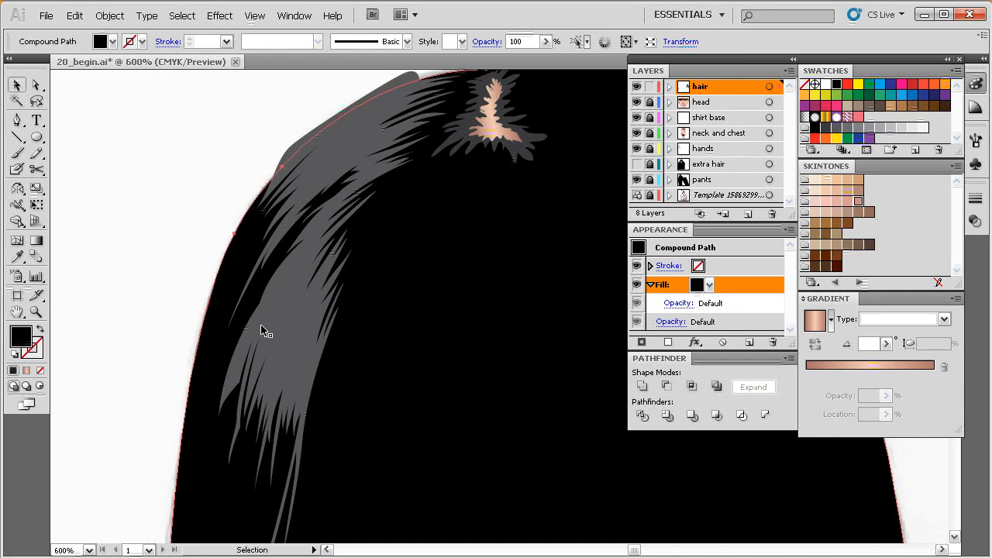
{"action": "left_click", "coordinate": [169, 317]}
{"action": "left_click", "coordinate": [220, 309]}
{"action": "key", "text": "a"}
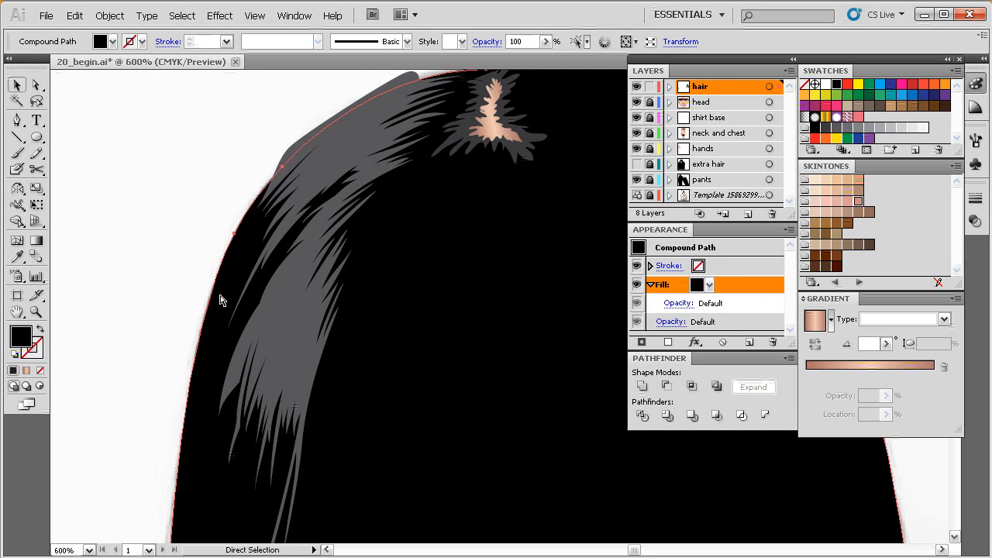
{"action": "left_click", "coordinate": [303, 150], "text": "shift"}
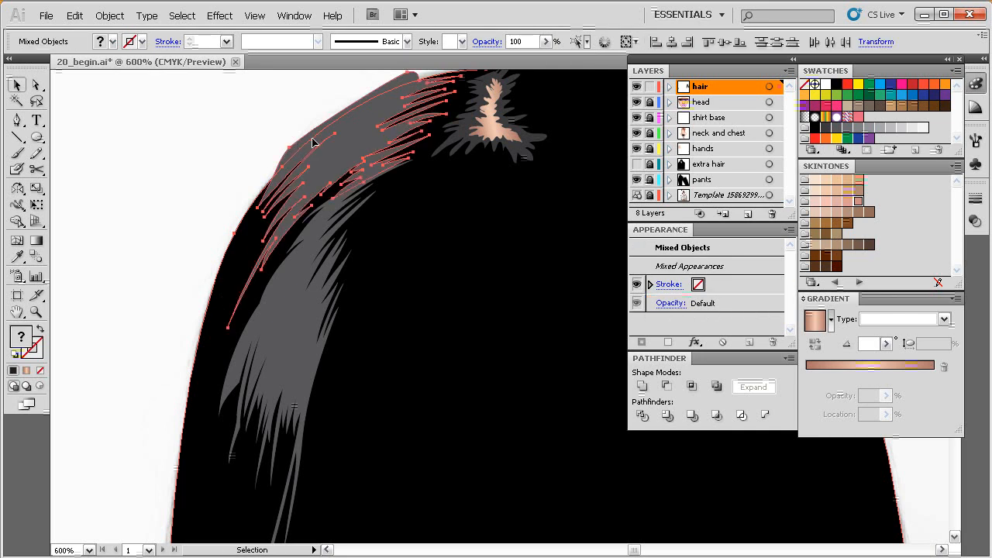
{"action": "left_click", "coordinate": [690, 385]}
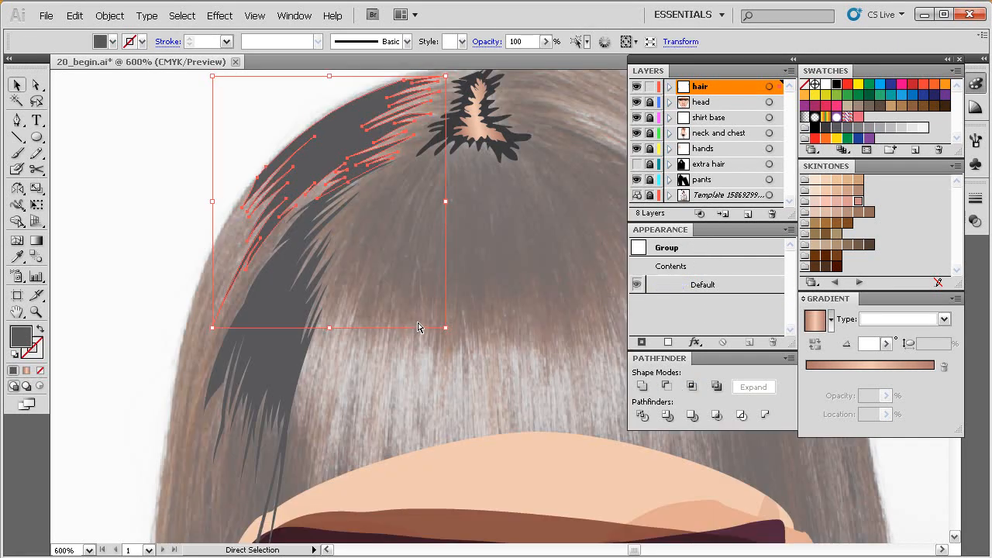
{"action": "key", "text": "ctrl+z"}
Select the lower highlight at the side of the fringe and give it a linear gradient fill
{"action": "left_click_drag", "start_coordinate": [426, 344], "coordinate": [406, 320]}
{"action": "left_click", "coordinate": [430, 343], "text": "ctrl+alt"}
{"action": "left_click", "coordinate": [449, 341], "text": "ctrl+alt"}
{"action": "left_click_drag", "start_coordinate": [467, 343], "coordinate": [434, 341]}
{"action": "left_click_drag", "start_coordinate": [481, 296], "coordinate": [413, 275]}
{"action": "left_click_drag", "start_coordinate": [549, 119], "coordinate": [308, 386]}
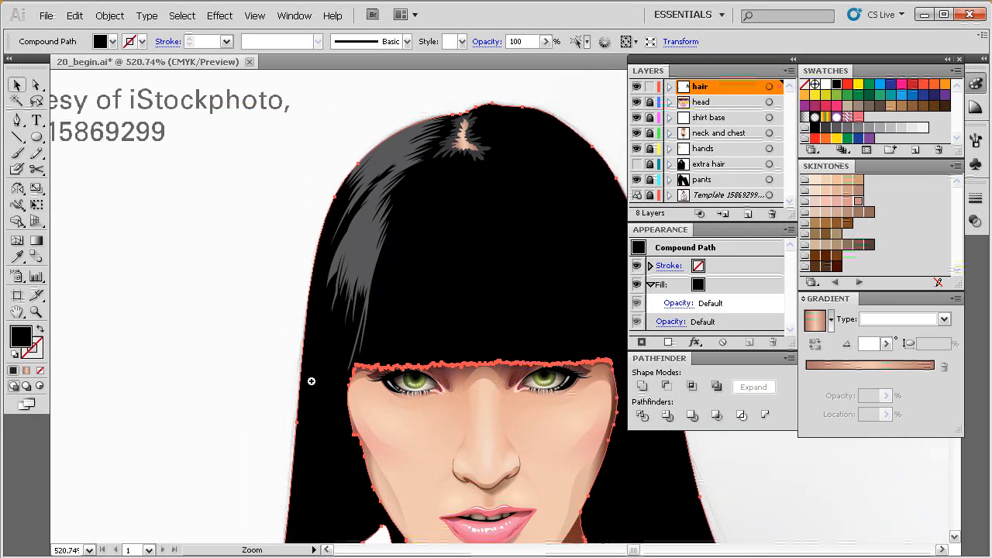
{"action": "left_click", "coordinate": [337, 294]}
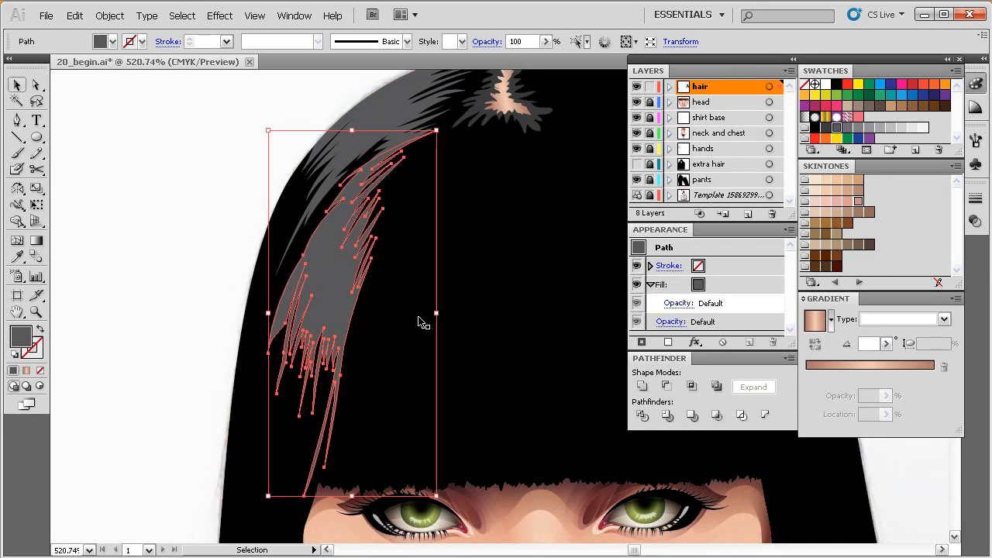
{"action": "left_click_drag", "start_coordinate": [438, 339], "coordinate": [409, 332]}
{"action": "left_click_drag", "start_coordinate": [493, 339], "coordinate": [477, 307]}
{"action": "left_click", "coordinate": [485, 340], "text": "alt"}
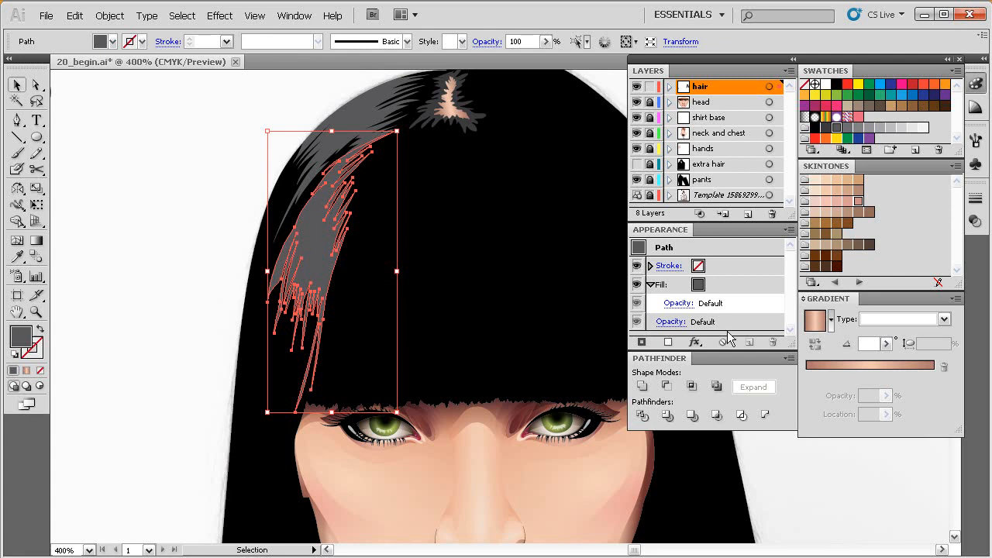
{"action": "left_click", "coordinate": [883, 320]}
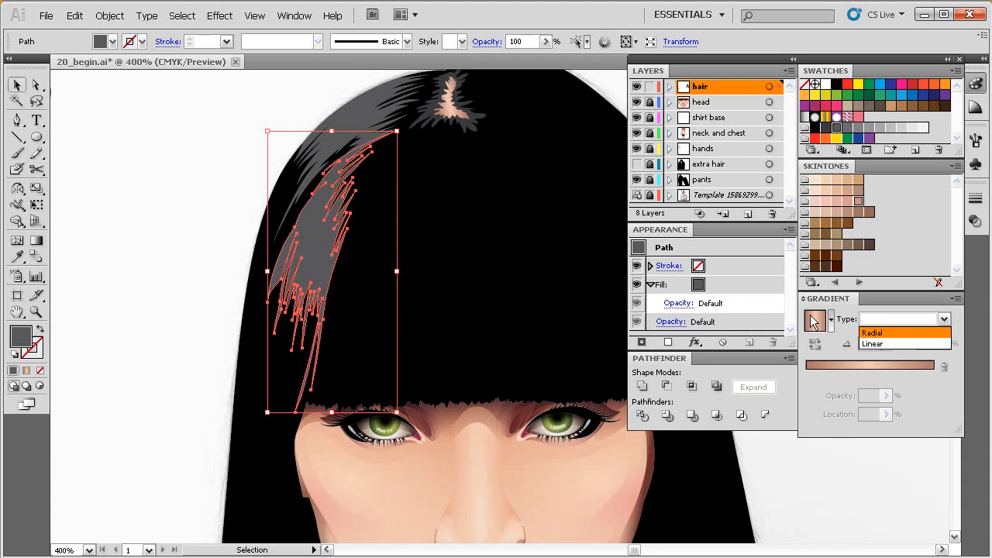
{"action": "left_click", "coordinate": [885, 343]}
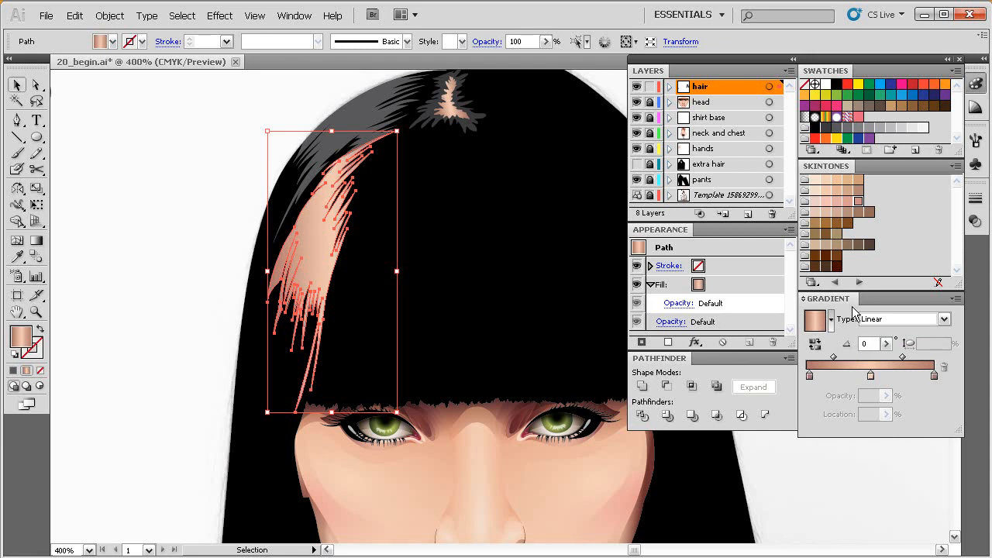
Recolour the highlight's gradient with grey in the middle and black stops at both extreme ends, and deselect the shape
{"action": "left_click_drag", "start_coordinate": [845, 135], "coordinate": [875, 380]}
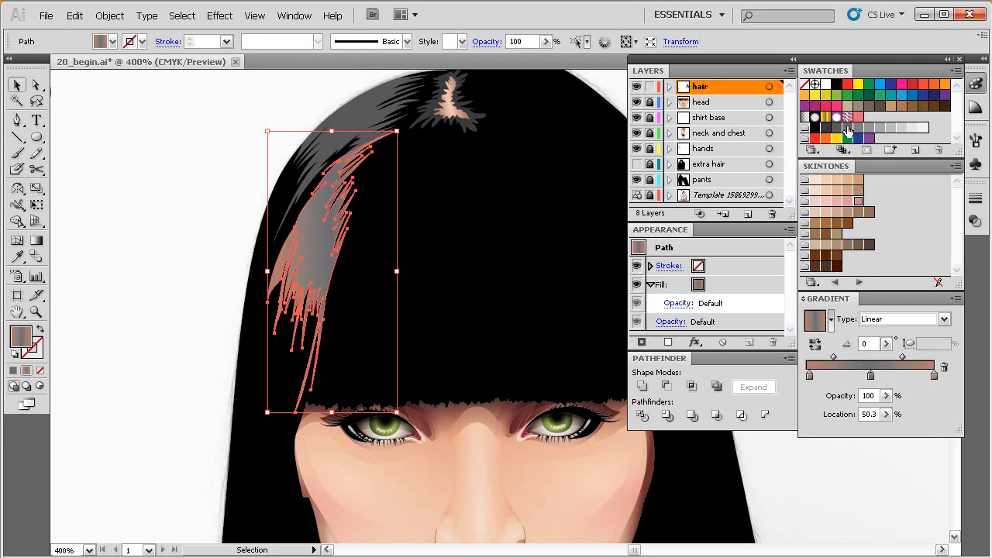
{"action": "left_click_drag", "start_coordinate": [835, 86], "coordinate": [819, 377]}
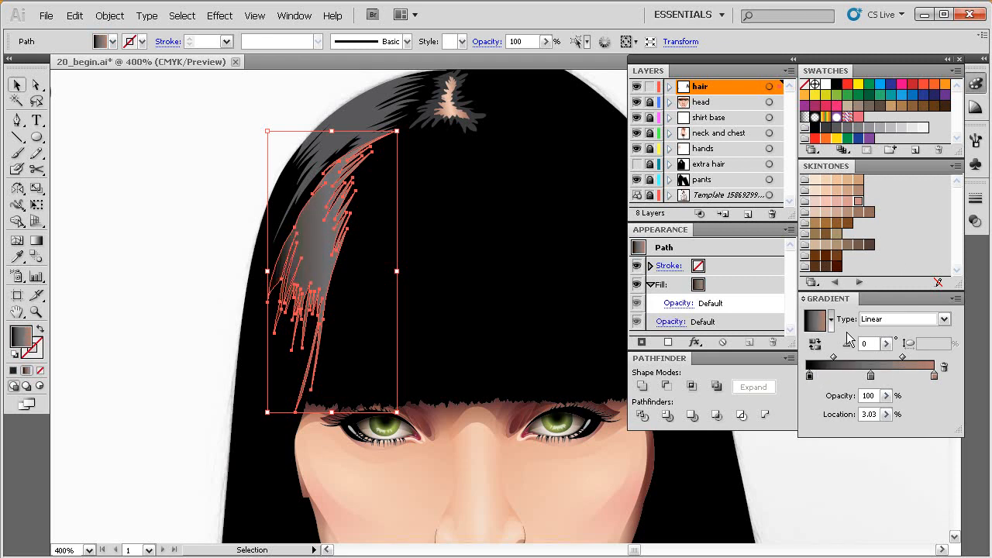
{"action": "left_click", "coordinate": [934, 376]}
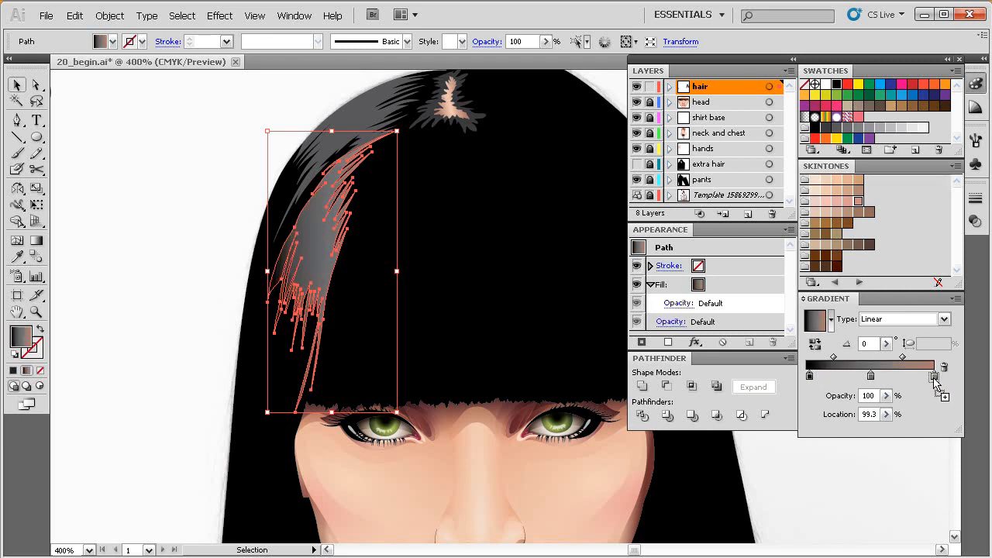
{"action": "left_click_drag", "start_coordinate": [935, 385], "coordinate": [935, 380]}
{"action": "left_click", "coordinate": [809, 379]}
{"action": "left_click_drag", "start_coordinate": [808, 379], "coordinate": [803, 379]}
{"action": "left_click", "coordinate": [934, 377]}
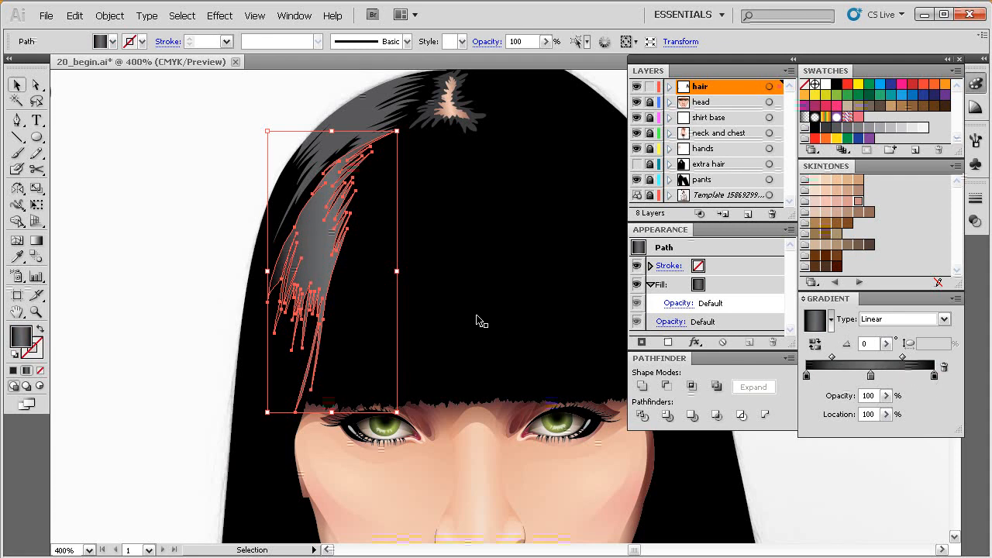
{"action": "left_click", "coordinate": [233, 296]}
{"action": "mouse_move", "coordinate": [443, 287]}
{"action": "left_mouse_down"}
{"action": "mouse_move", "coordinate": [425, 305]}
{"action": "mouse_move", "coordinate": [427, 280]}
{"action": "mouse_move", "coordinate": [440, 305]}
{"action": "mouse_move", "coordinate": [431, 299]}
{"action": "left_mouse_up"}
{"action": "left_click", "coordinate": [430, 297], "text": "ctrl+alt"}
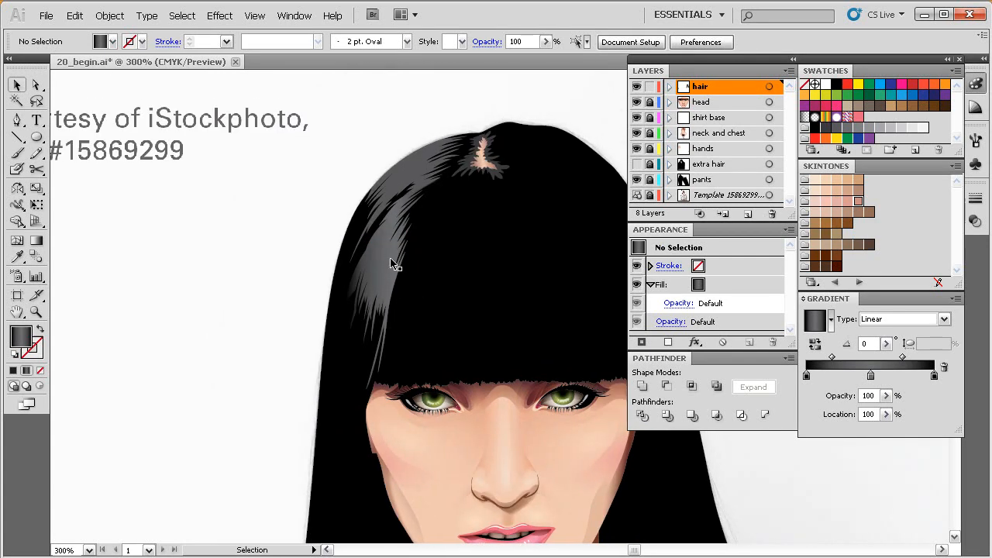
{"action": "left_click_drag", "start_coordinate": [419, 309], "coordinate": [415, 296]}
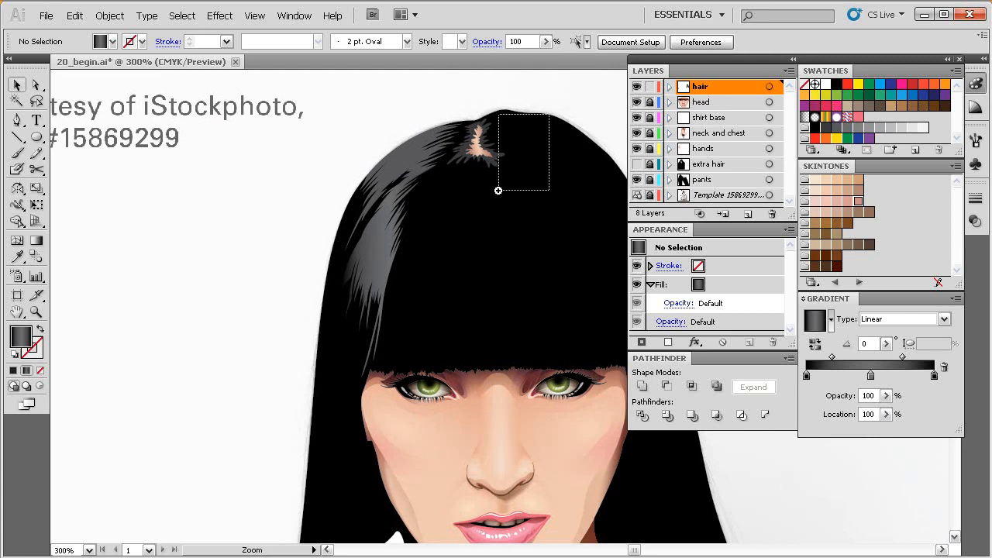
Try to duplicate the gradient fill and set the copy's blending mode to Lighten without any shape selected
{"action": "left_click_drag", "start_coordinate": [545, 121], "coordinate": [318, 382]}
{"action": "left_click", "coordinate": [730, 285]}
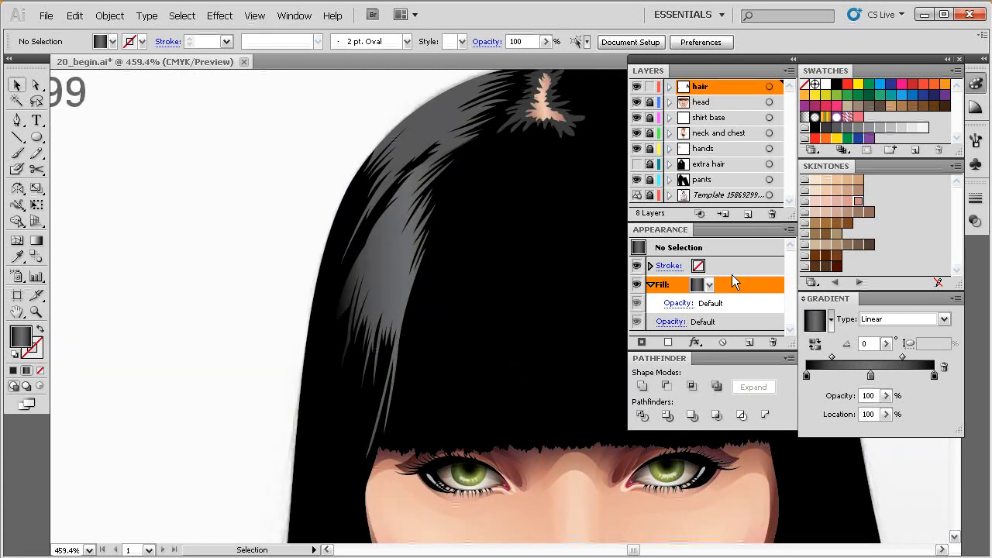
{"action": "left_click", "coordinate": [749, 342]}
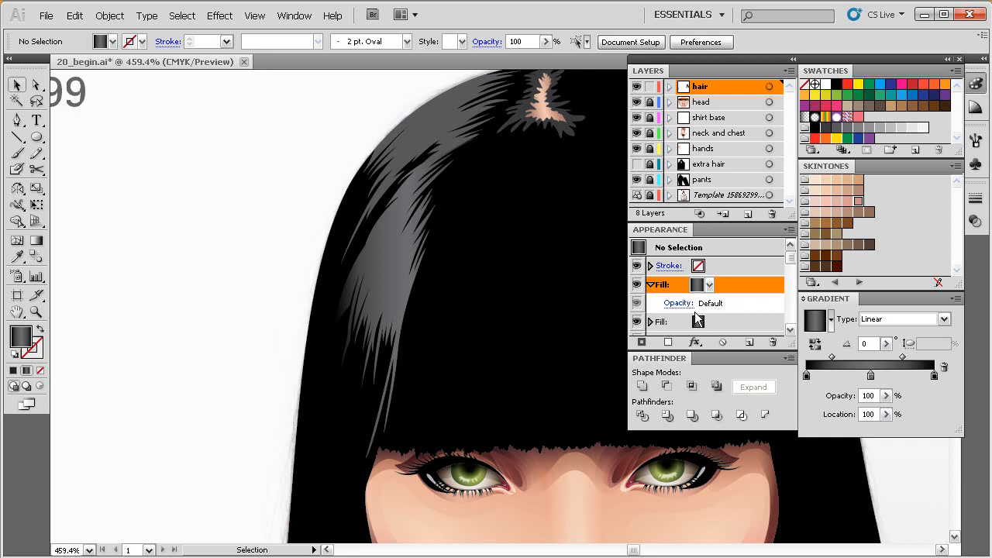
{"action": "left_click", "coordinate": [678, 303]}
{"action": "left_click", "coordinate": [593, 320]}
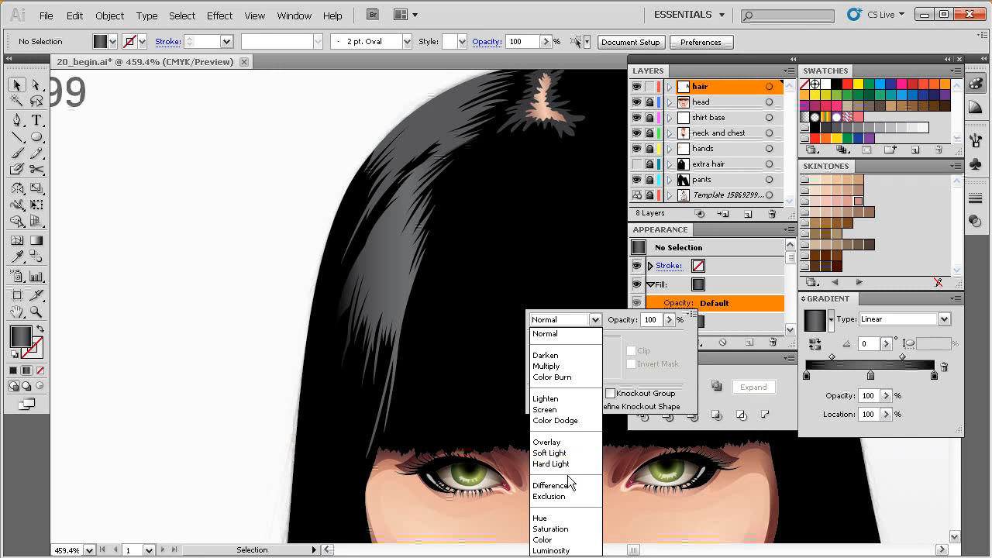
{"action": "left_click", "coordinate": [570, 400]}
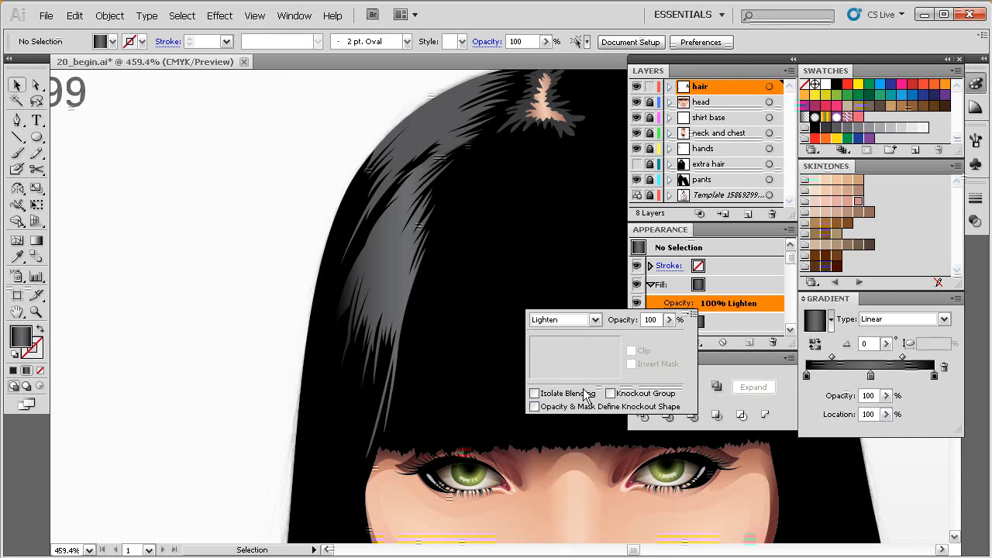
{"action": "left_click", "coordinate": [725, 303]}
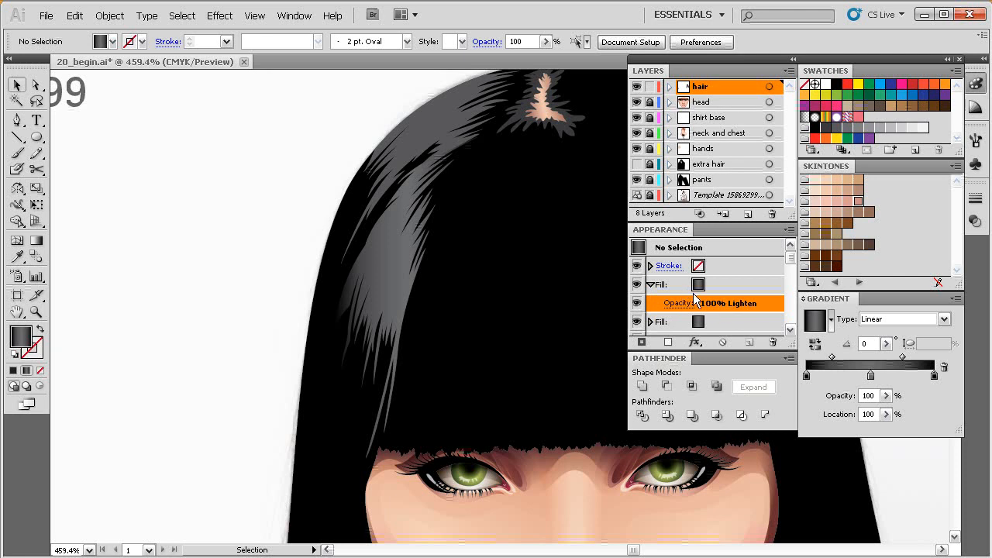
Try to shorten and tilt the lower highlight's gradient and set its fill's blending mode to Lighten
{"action": "key", "text": "g"}
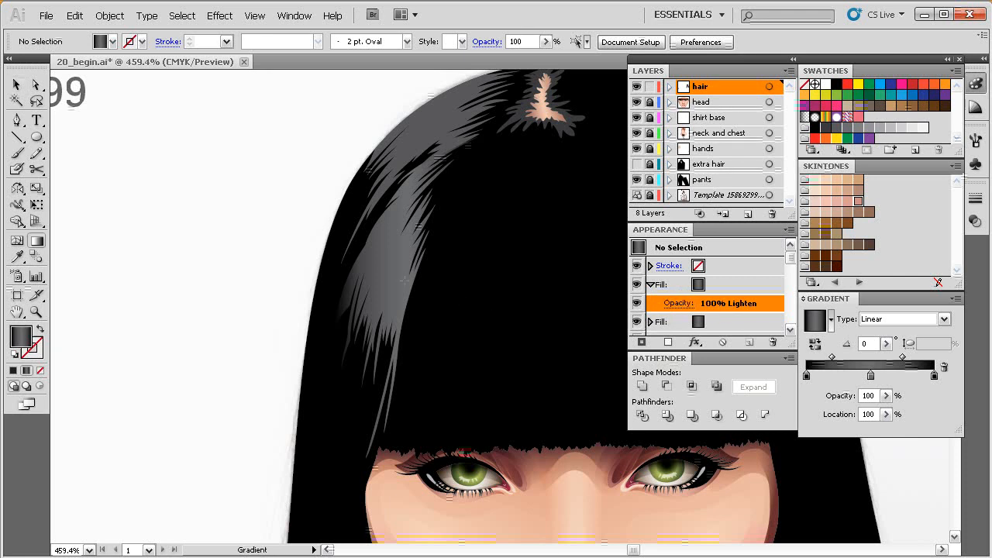
{"action": "left_click", "coordinate": [715, 284]}
{"action": "left_click", "coordinate": [390, 284], "text": "ctrl"}
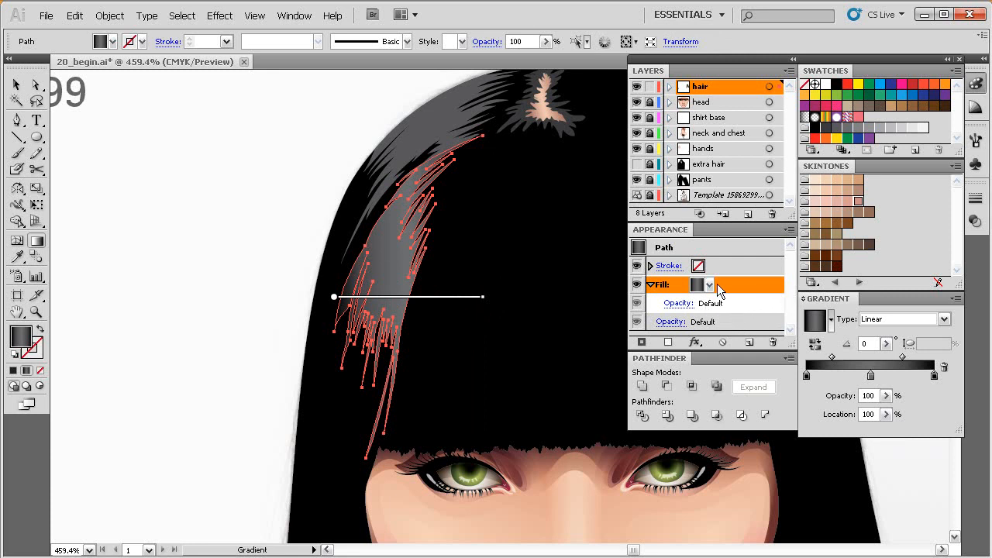
{"action": "mouse_move", "coordinate": [489, 295]}
{"action": "left_mouse_down"}
{"action": "mouse_move", "coordinate": [448, 348]}
{"action": "mouse_move", "coordinate": [442, 314]}
{"action": "mouse_move", "coordinate": [394, 285]}
{"action": "mouse_move", "coordinate": [442, 300]}
{"action": "left_mouse_up"}
{"action": "mouse_move", "coordinate": [482, 326]}
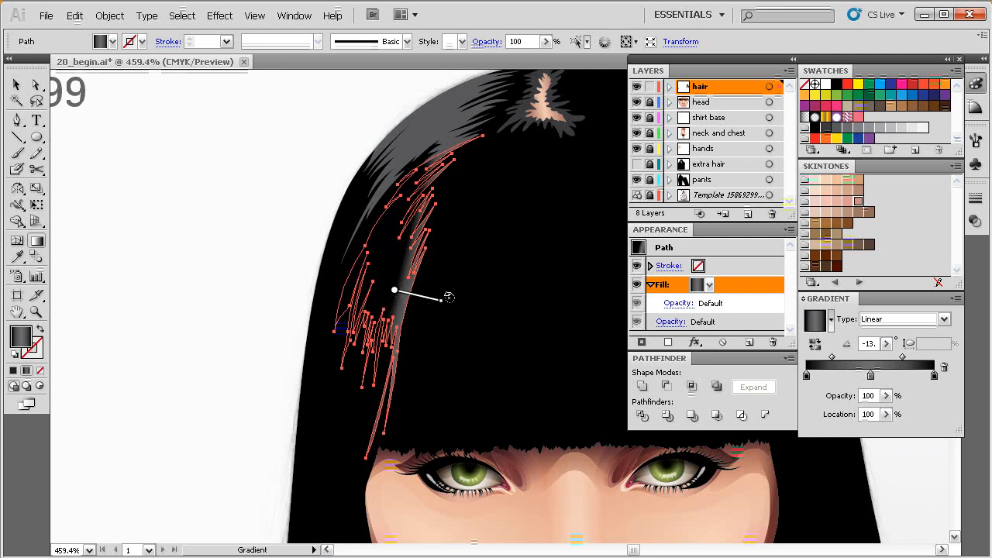
{"action": "left_click", "coordinate": [678, 303]}
{"action": "left_click", "coordinate": [583, 320]}
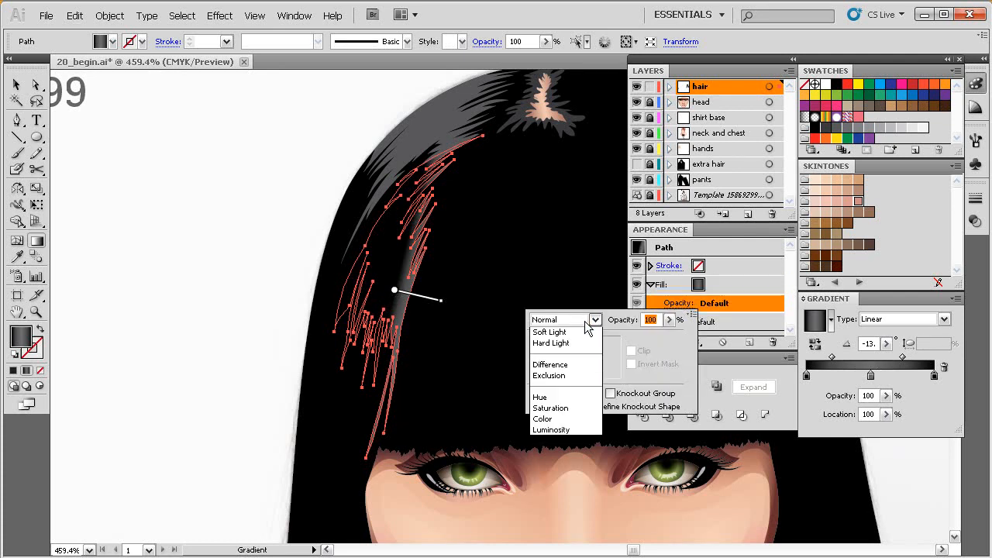
{"action": "left_click", "coordinate": [572, 399]}
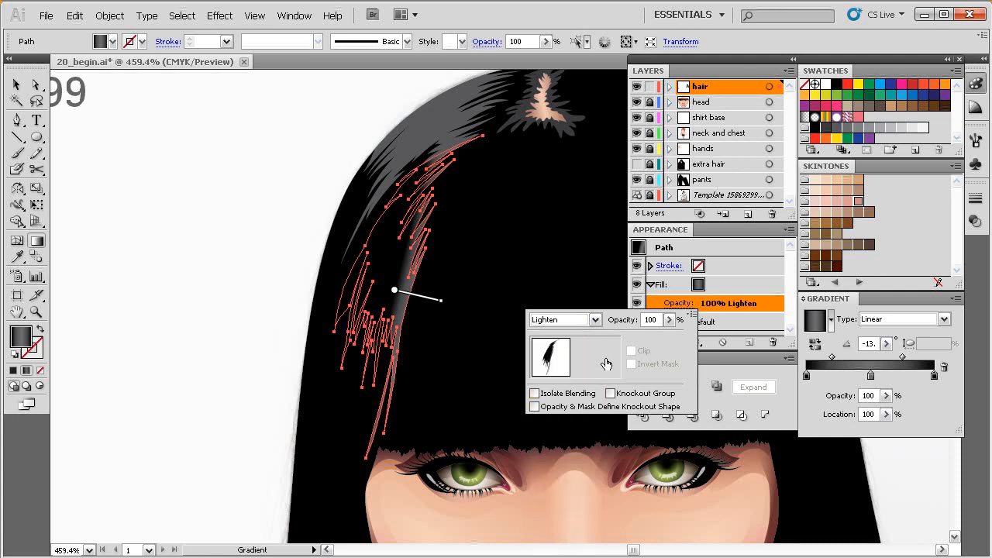
{"action": "left_click", "coordinate": [744, 304]}
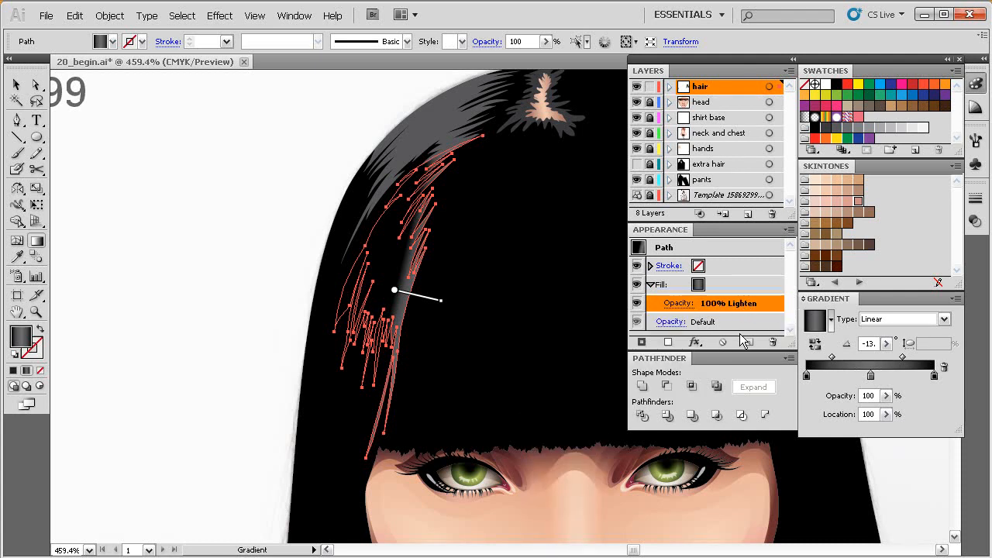
Undo the gradient and blending mode changes on the lower highlight
{"action": "key", "text": "ctrl+z"}
{"action": "key", "text": "ctrl+z"}
{"action": "key", "text": "ctrl+z"}
{"action": "key", "text": "ctrl+z"}
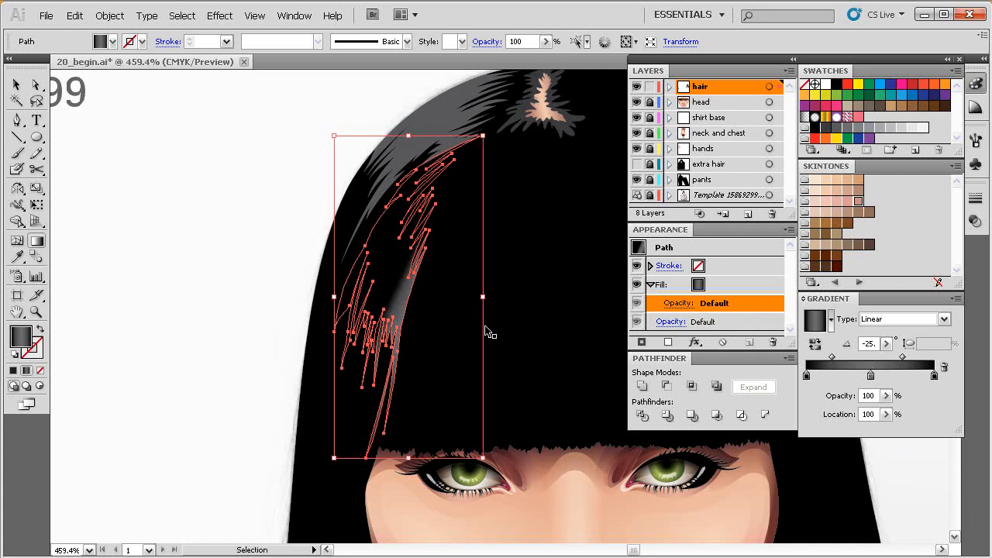
{"action": "key", "text": "ctrl+z"}
{"action": "key", "text": "ctrl+z"}
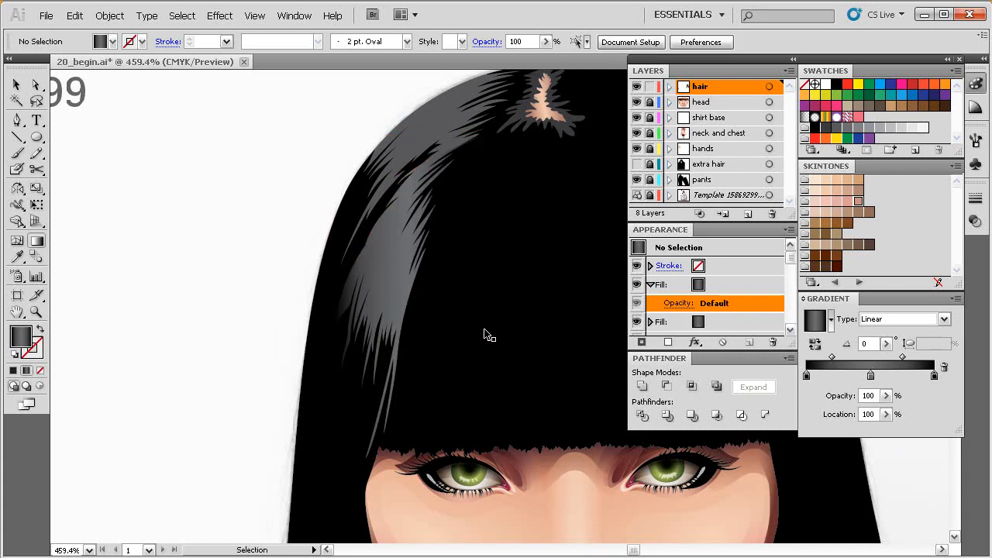
Select the lower highlight, duplicate its gradient fill and set the upper copy's blending mode to Lighten
{"action": "left_click", "coordinate": [398, 290]}
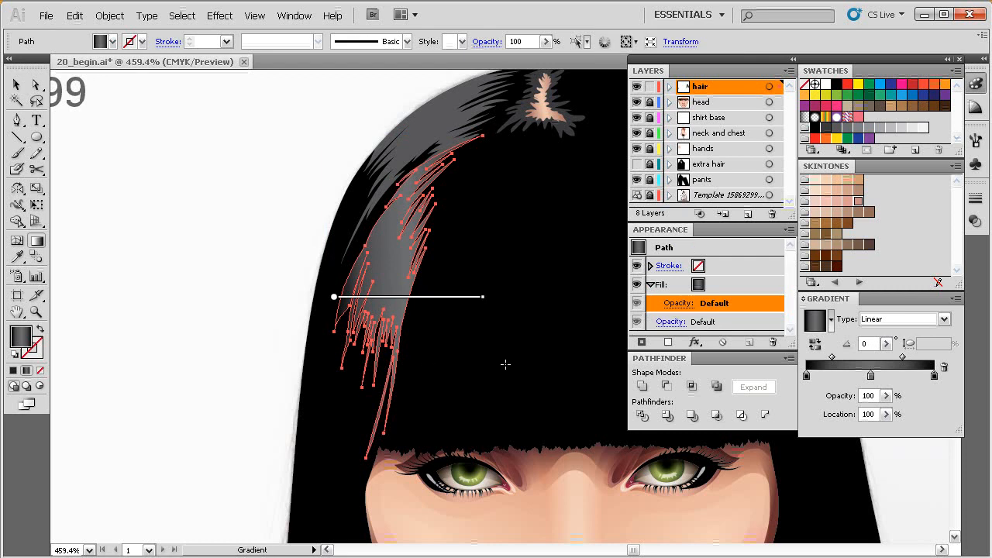
{"action": "left_click", "coordinate": [731, 284]}
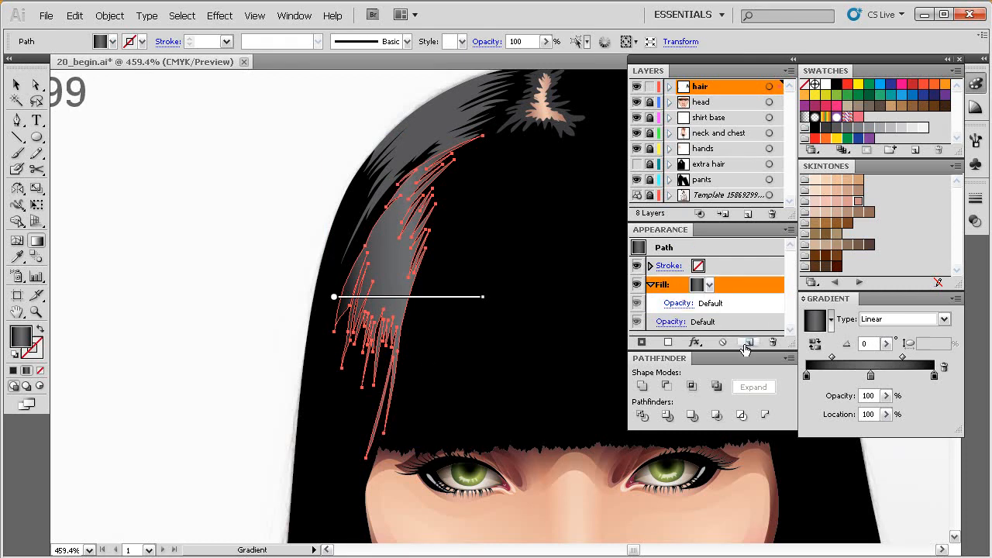
{"action": "left_click", "coordinate": [748, 343]}
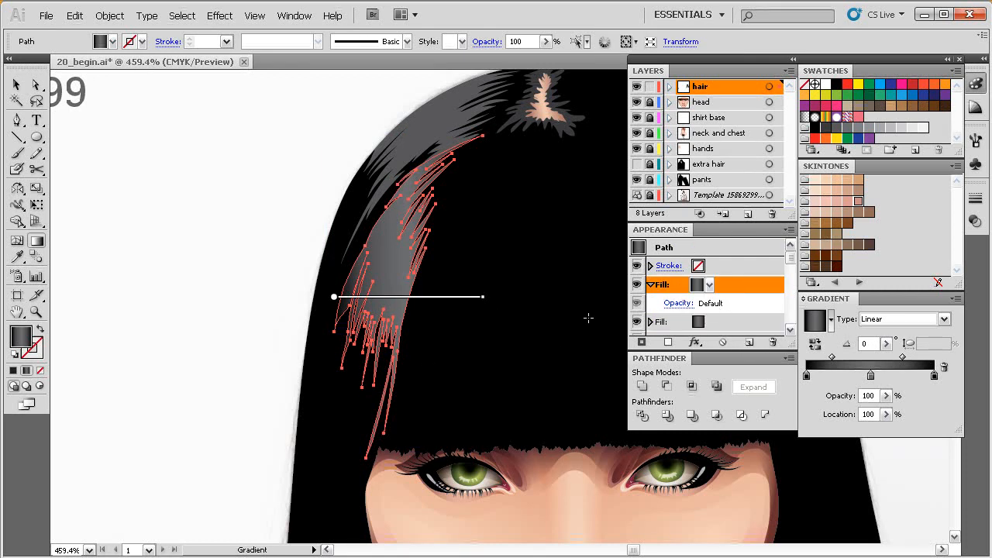
{"action": "left_click", "coordinate": [678, 303]}
{"action": "left_click", "coordinate": [564, 319]}
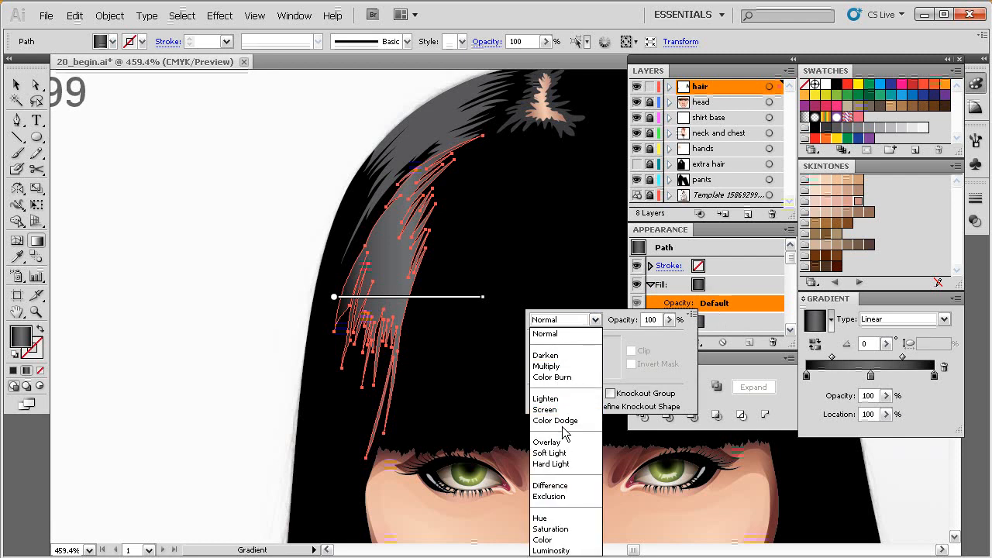
{"action": "left_click", "coordinate": [565, 398]}
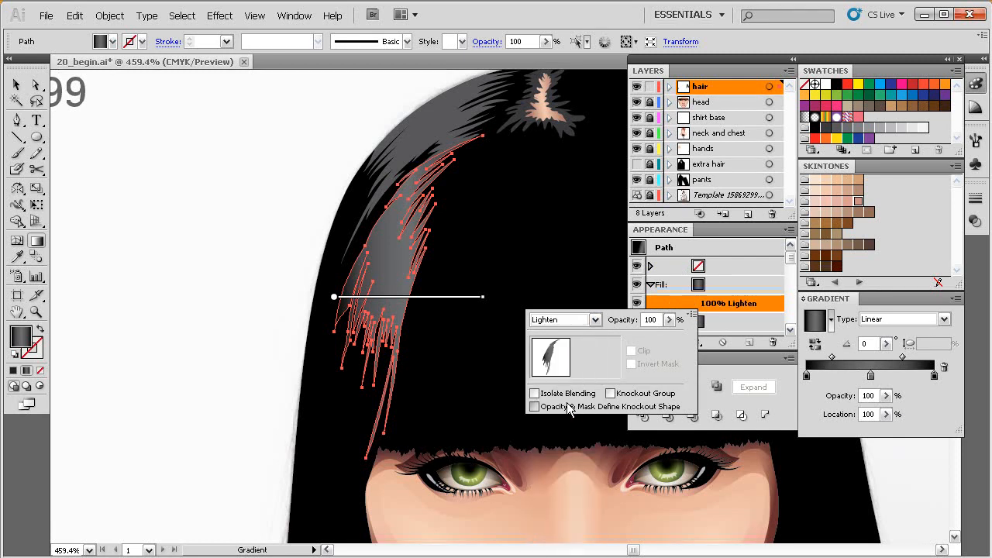
{"action": "left_click", "coordinate": [736, 303]}
Shorten the Lighten fill's gradient over the lower half of the highlight and tilt it to about -18°
{"action": "left_click", "coordinate": [732, 286]}
{"action": "left_click_drag", "start_coordinate": [334, 296], "coordinate": [365, 297]}
{"action": "mouse_move", "coordinate": [521, 302]}
{"action": "left_mouse_down"}
{"action": "mouse_move", "coordinate": [421, 299]}
{"action": "mouse_move", "coordinate": [422, 315]}
{"action": "left_mouse_up"}
{"action": "mouse_move", "coordinate": [371, 279]}
{"action": "left_mouse_down"}
{"action": "mouse_move", "coordinate": [382, 294]}
{"action": "mouse_move", "coordinate": [421, 297]}
{"action": "mouse_move", "coordinate": [392, 290]}
{"action": "left_mouse_up"}
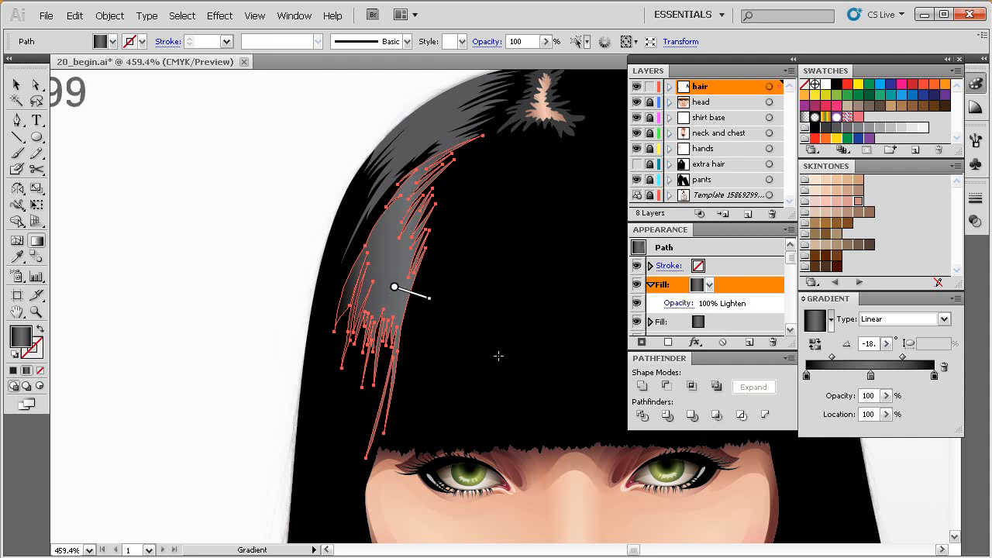
Change the middle stop of the Lighten fill's gradient to a lighter grey swatch and deselect the highlight
{"action": "double_click", "coordinate": [871, 376]}
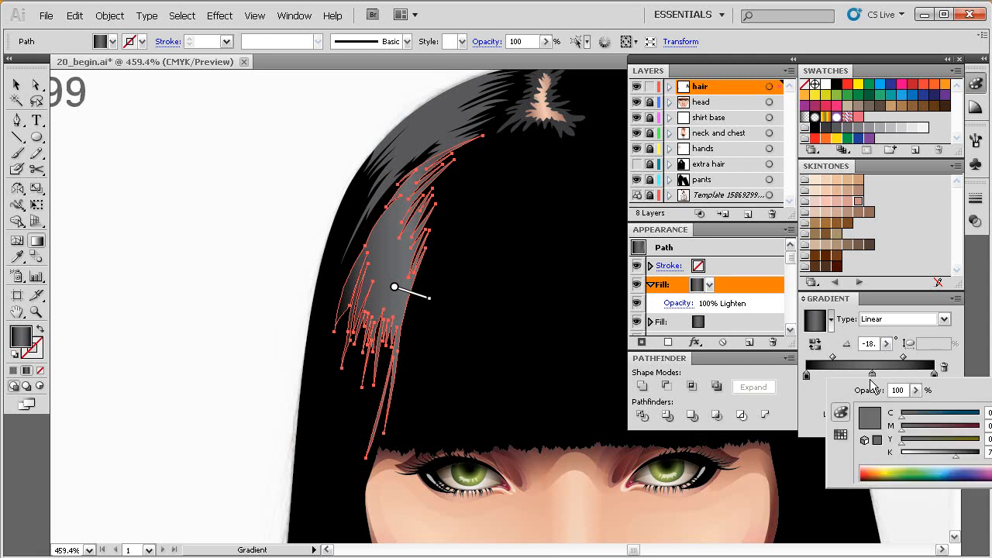
{"action": "left_click", "coordinate": [840, 435]}
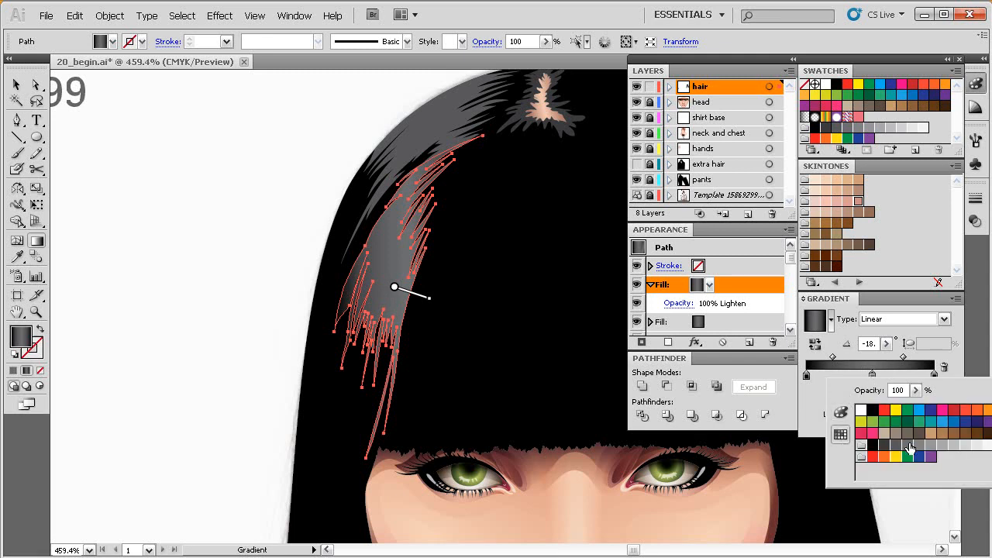
{"action": "left_click", "coordinate": [918, 447]}
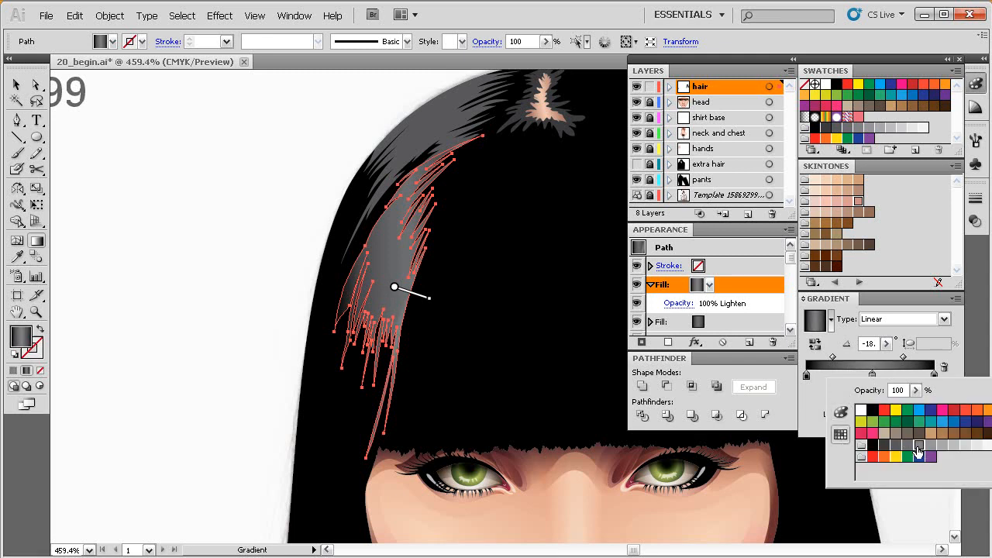
{"action": "left_click_drag", "start_coordinate": [429, 299], "coordinate": [431, 322]}
{"action": "left_click", "coordinate": [291, 351], "text": "ctrl"}
Examine the layered hair highlight at smaller magnifications within the whole portrait
{"action": "left_click", "coordinate": [406, 336], "text": "ctrl+alt"}
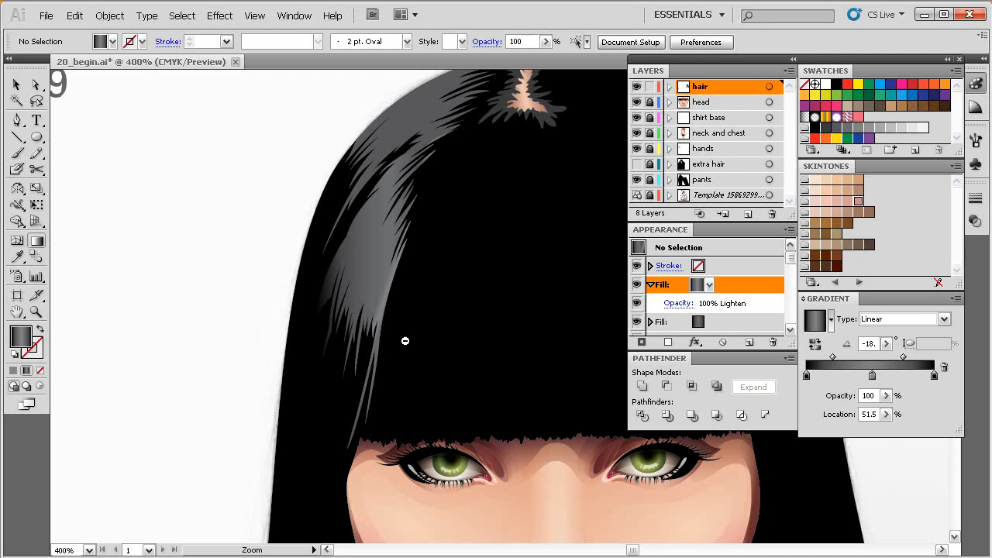
{"action": "left_click_drag", "start_coordinate": [532, 290], "coordinate": [444, 303]}
{"action": "left_click", "coordinate": [501, 312], "text": "ctrl+alt"}
{"action": "left_click_drag", "start_coordinate": [527, 309], "coordinate": [437, 263]}
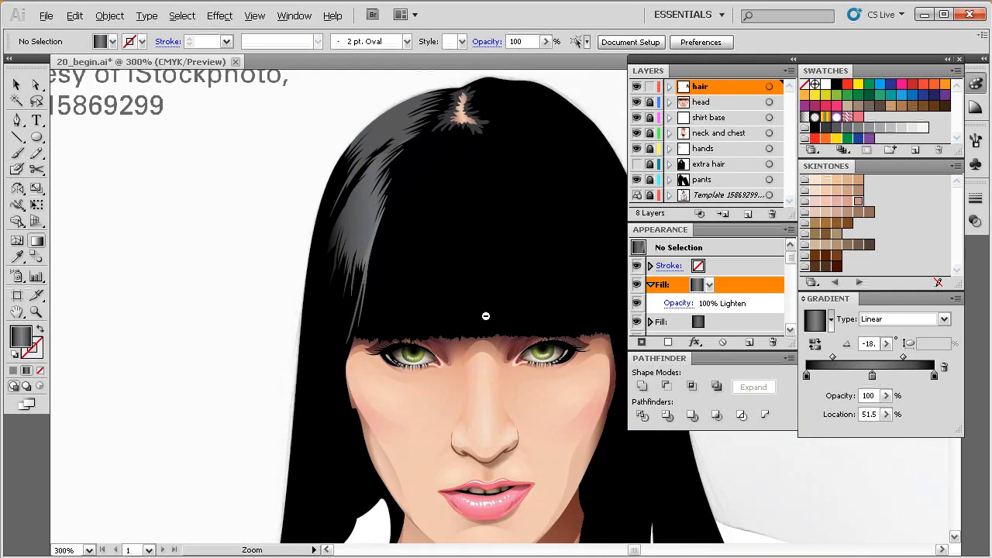
{"action": "left_click", "coordinate": [482, 322], "text": "ctrl+alt"}
{"action": "left_click_drag", "start_coordinate": [501, 335], "coordinate": [473, 318]}
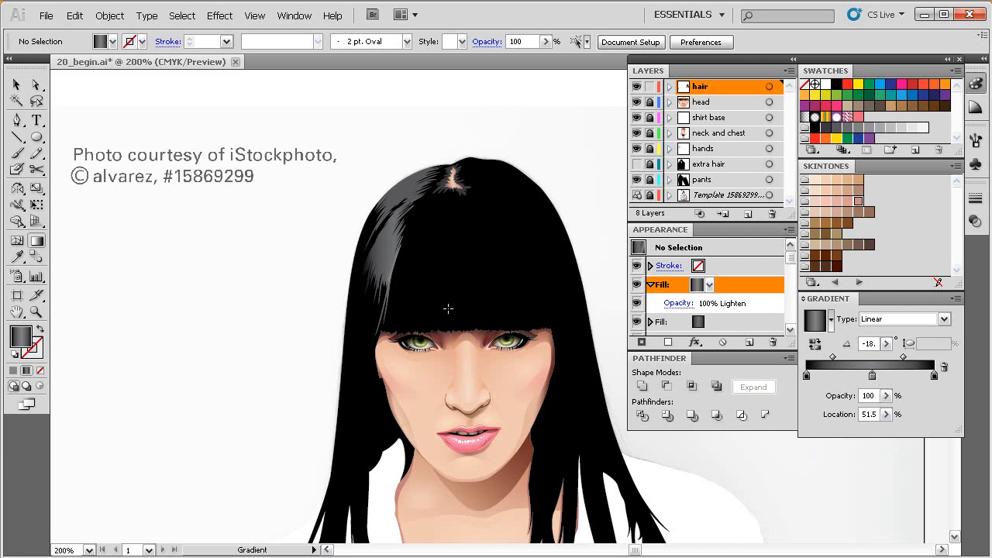
{"action": "key", "text": "v"}
{"action": "left_click_drag", "start_coordinate": [509, 300], "coordinate": [493, 283]}
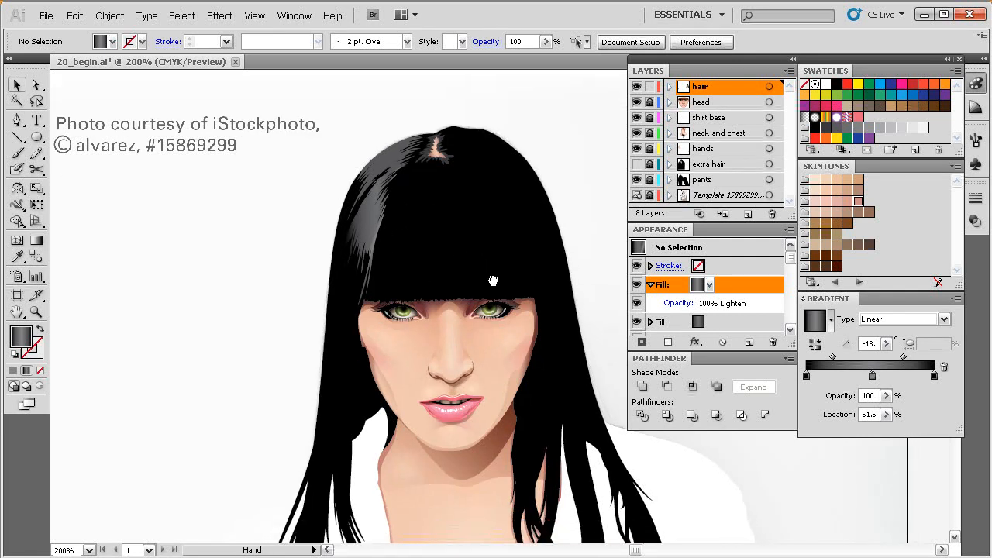
{"action": "key", "text": "ctrl+minus"}
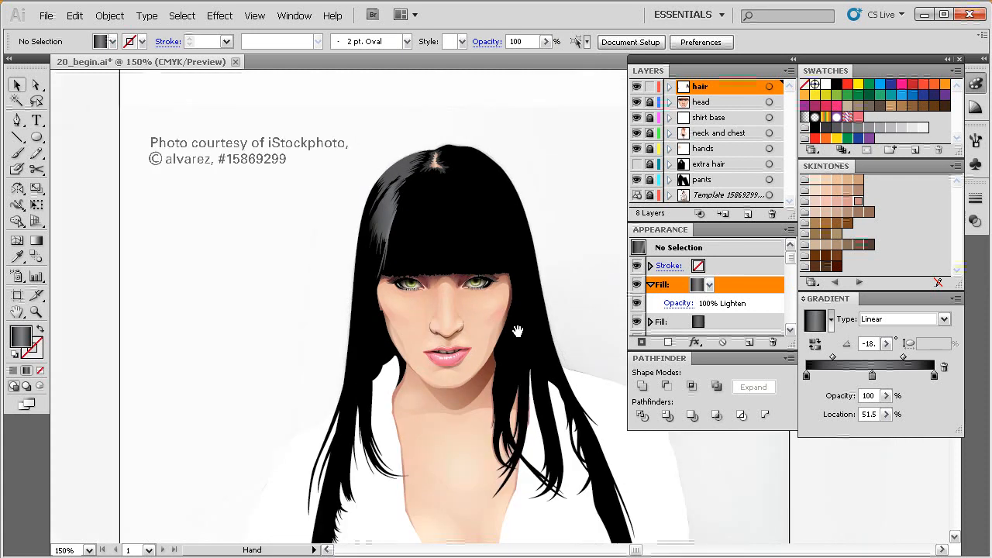
{"action": "left_click_drag", "start_coordinate": [467, 341], "coordinate": [464, 278]}
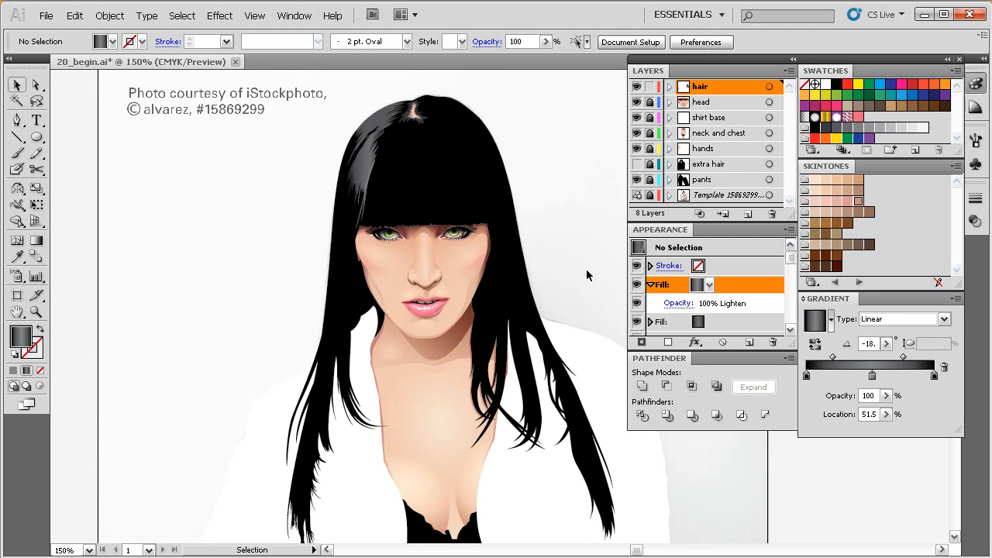
Make the extra hair layer visible to add the wide fanned strands around the shoulders
{"action": "left_click_drag", "start_coordinate": [518, 346], "coordinate": [511, 290]}
{"action": "left_click_drag", "start_coordinate": [338, 346], "coordinate": [344, 354]}
{"action": "left_click_drag", "start_coordinate": [470, 362], "coordinate": [448, 363]}
{"action": "left_click_drag", "start_coordinate": [326, 363], "coordinate": [324, 359]}
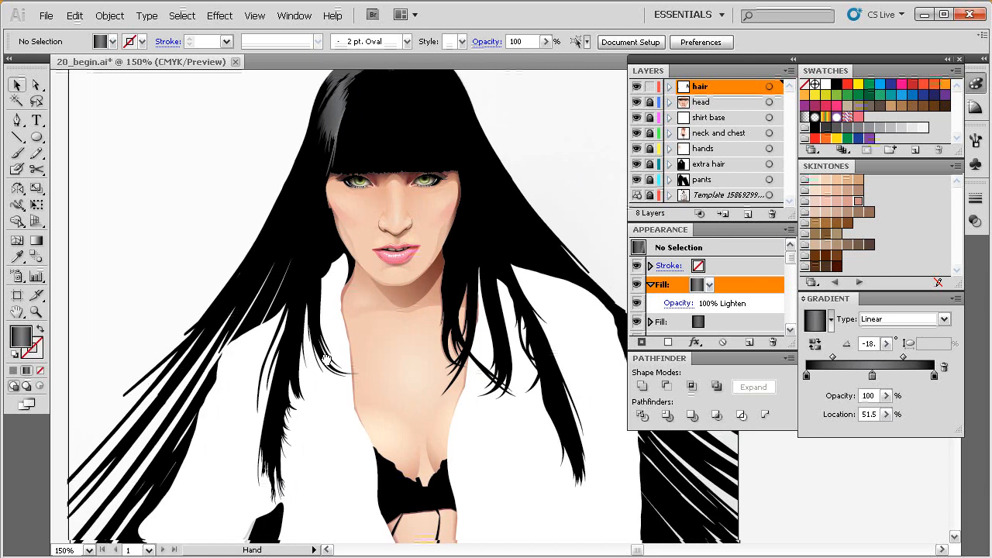
{"action": "left_click_drag", "start_coordinate": [426, 334], "coordinate": [426, 344]}
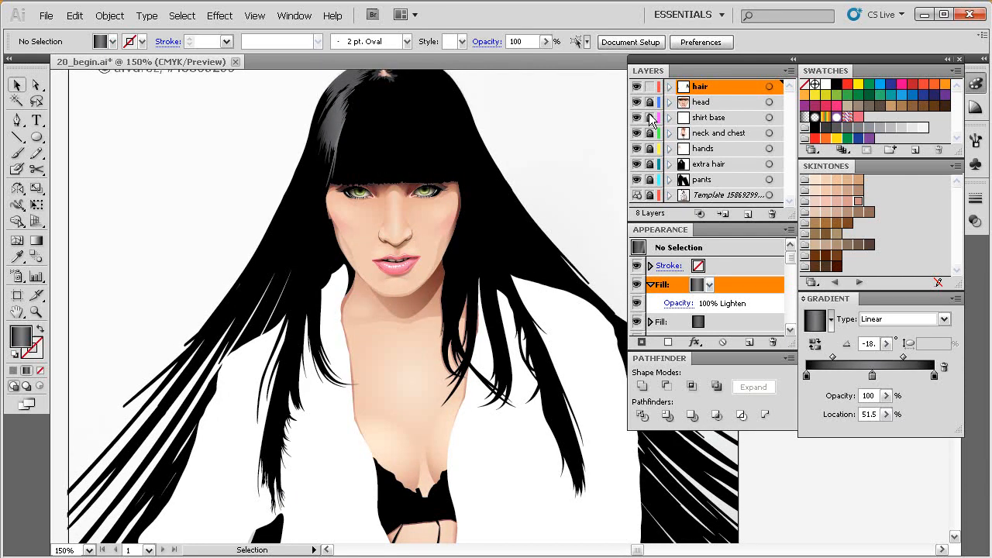
Temporarily hide all the artwork layers to examine the long hair strands over the shoulders in the template photo
{"action": "left_click_drag", "start_coordinate": [637, 87], "coordinate": [637, 184]}
{"action": "left_click_drag", "start_coordinate": [482, 211], "coordinate": [261, 452]}
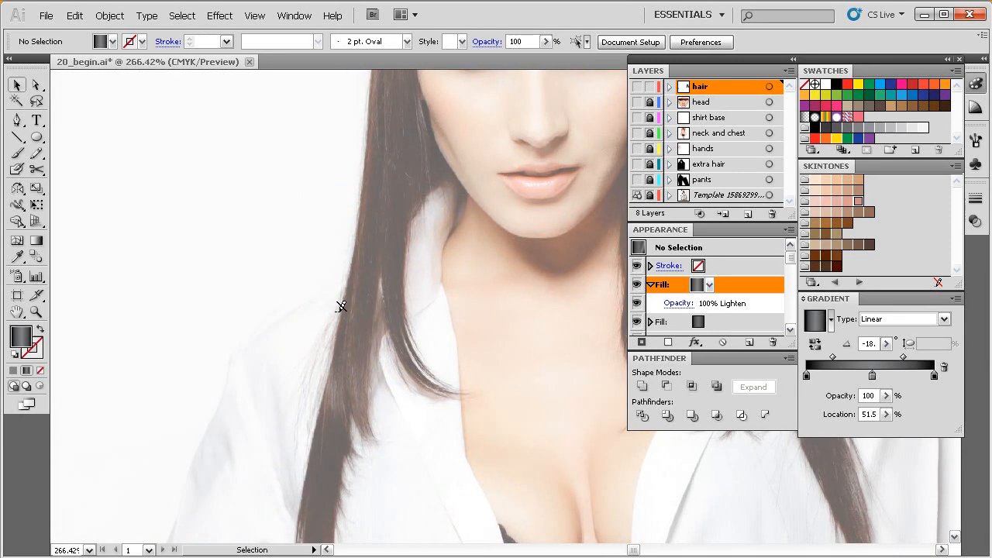
{"action": "left_click_drag", "start_coordinate": [515, 322], "coordinate": [416, 324]}
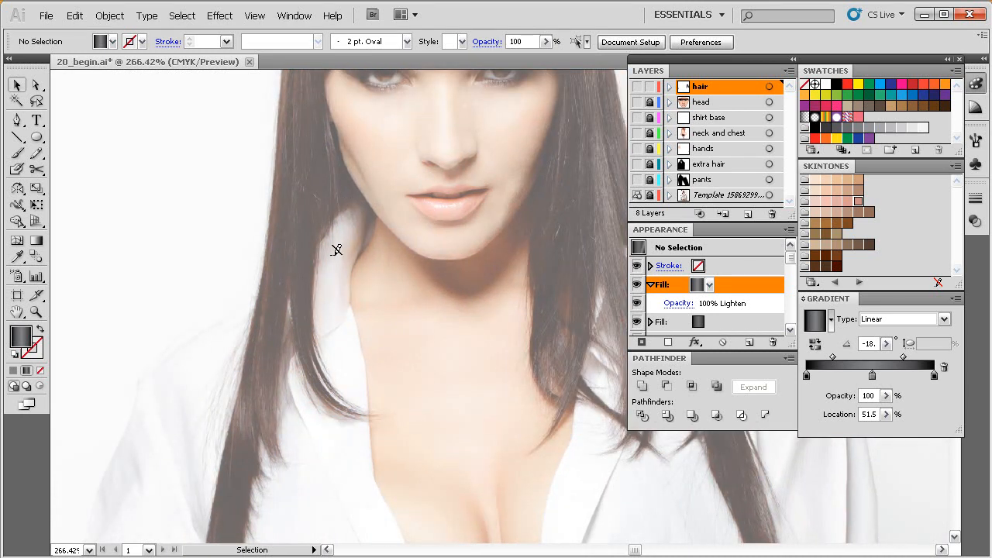
{"action": "left_click_drag", "start_coordinate": [487, 332], "coordinate": [509, 376]}
{"action": "left_click", "coordinate": [507, 358], "text": "ctrl+alt"}
{"action": "left_click", "coordinate": [515, 356], "text": "ctrl+alt"}
{"action": "left_click_drag", "start_coordinate": [638, 184], "coordinate": [637, 86]}
{"action": "left_click_drag", "start_coordinate": [493, 258], "coordinate": [491, 352]}
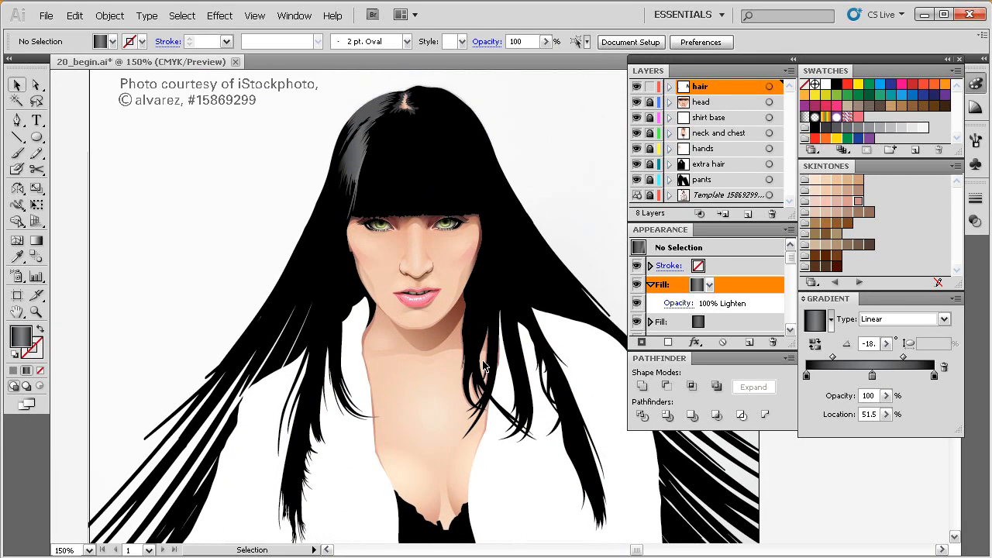